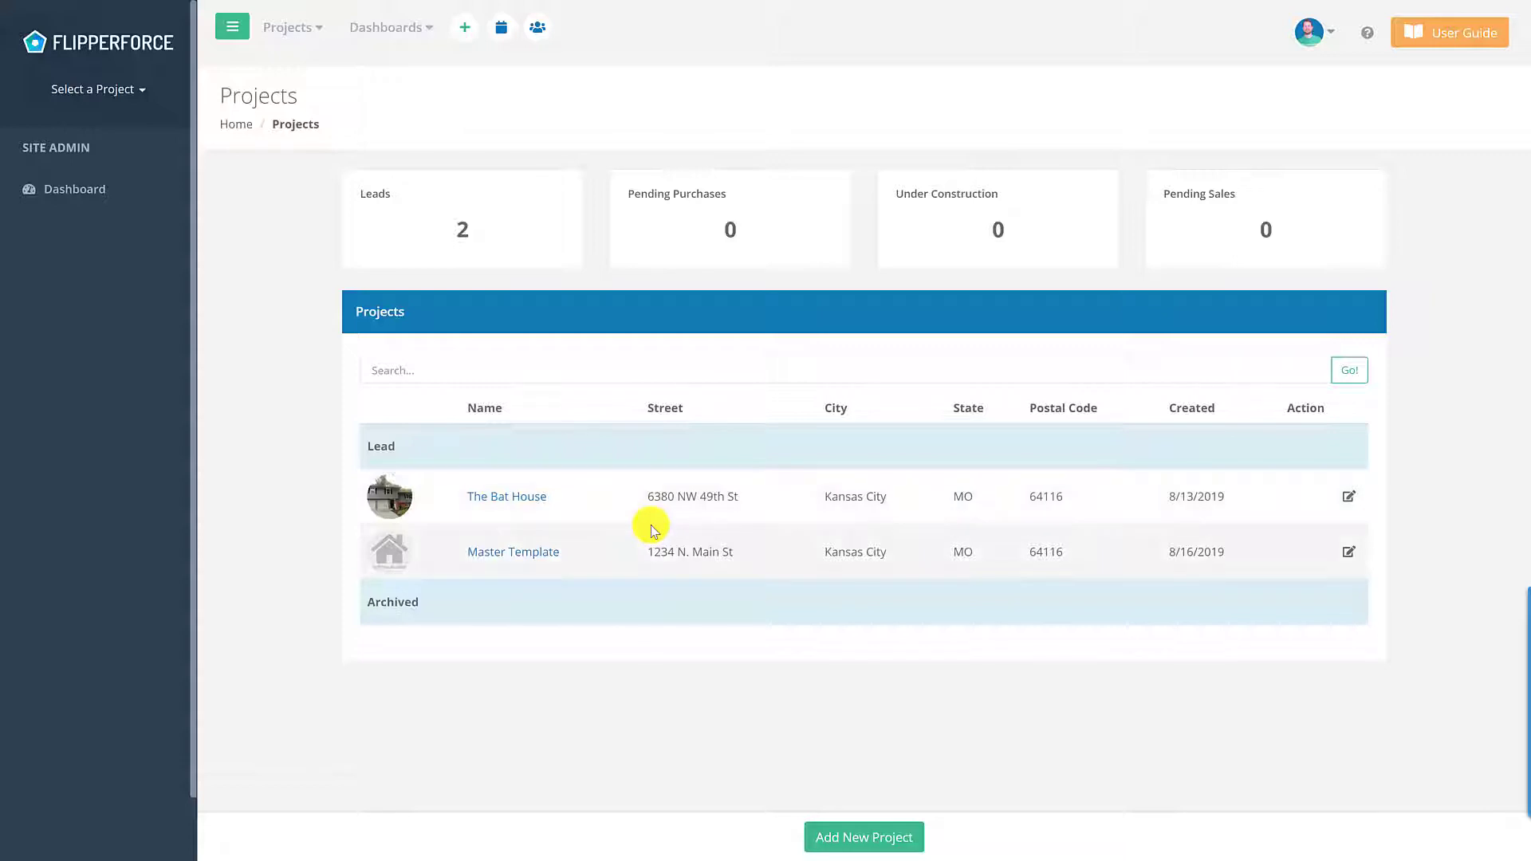
Duplicate The Bat House project and open the copy's property details.
{"action": "left_click", "coordinate": [1350, 501]}
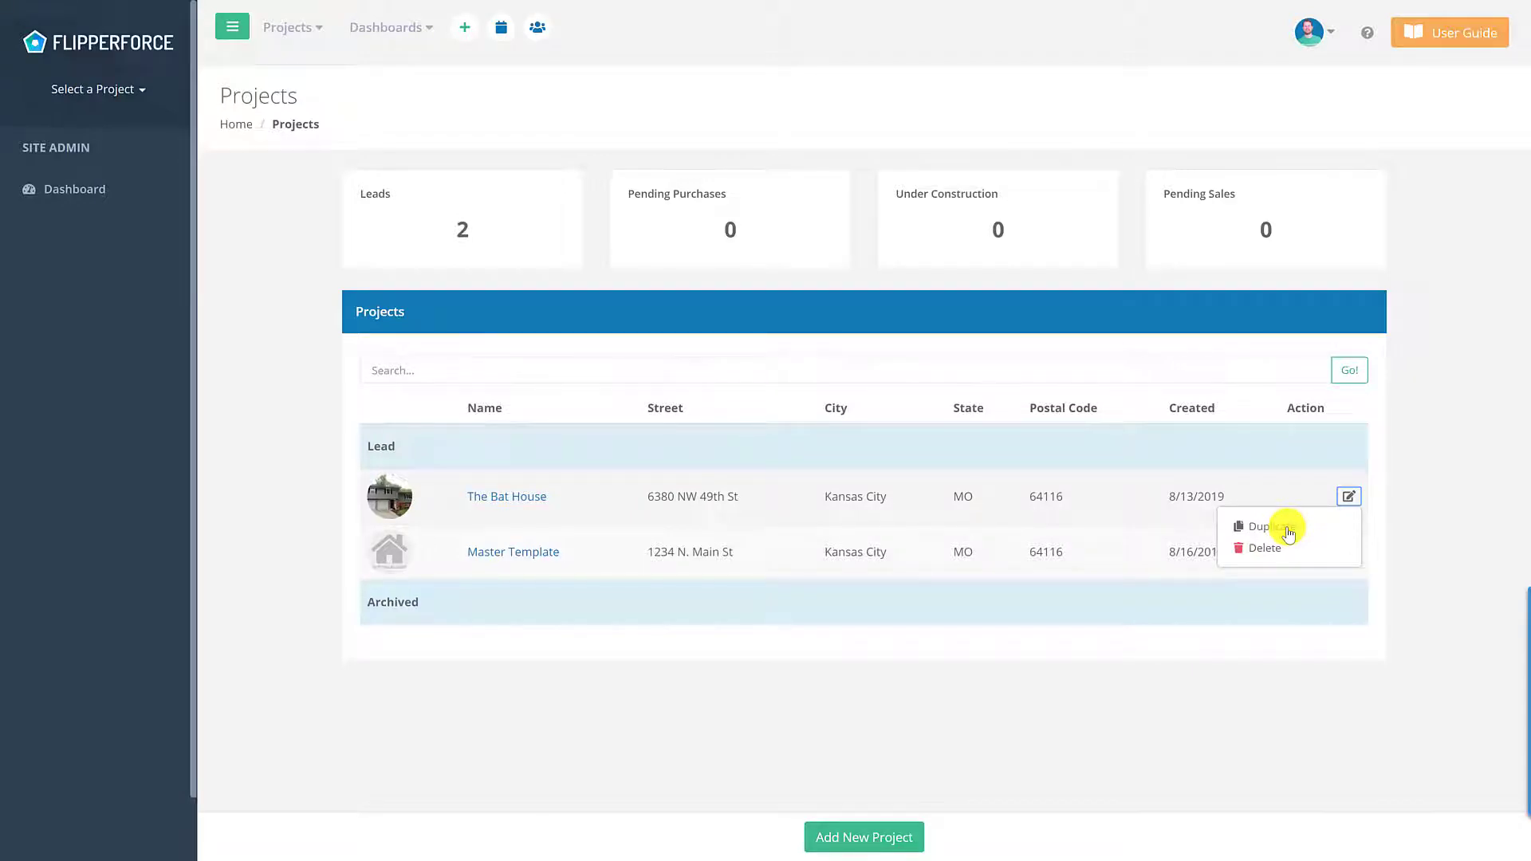
{"action": "left_click", "coordinate": [1260, 528]}
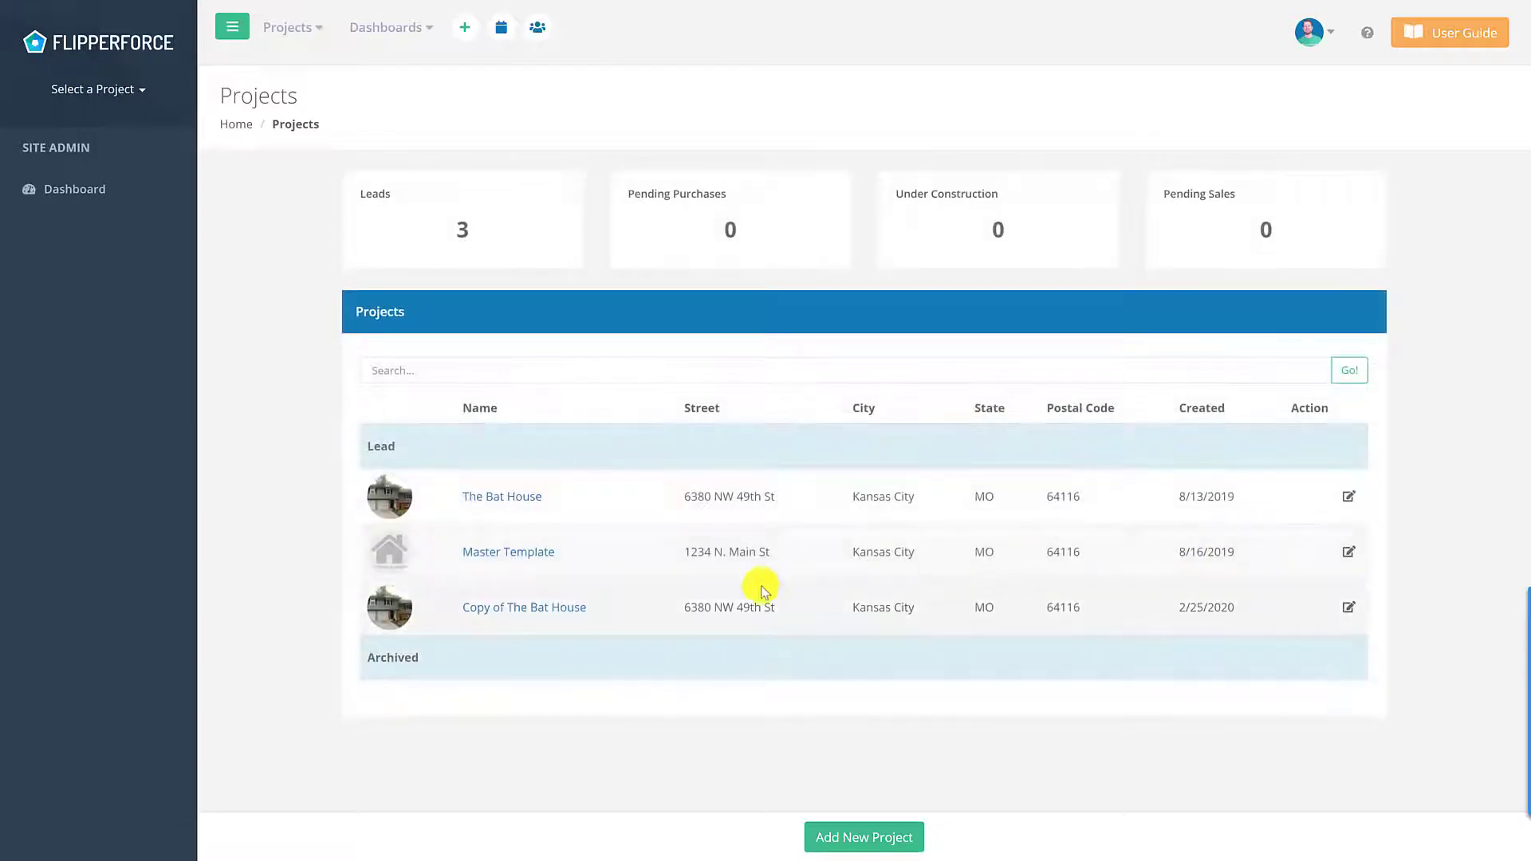
{"action": "left_click", "coordinate": [531, 610]}
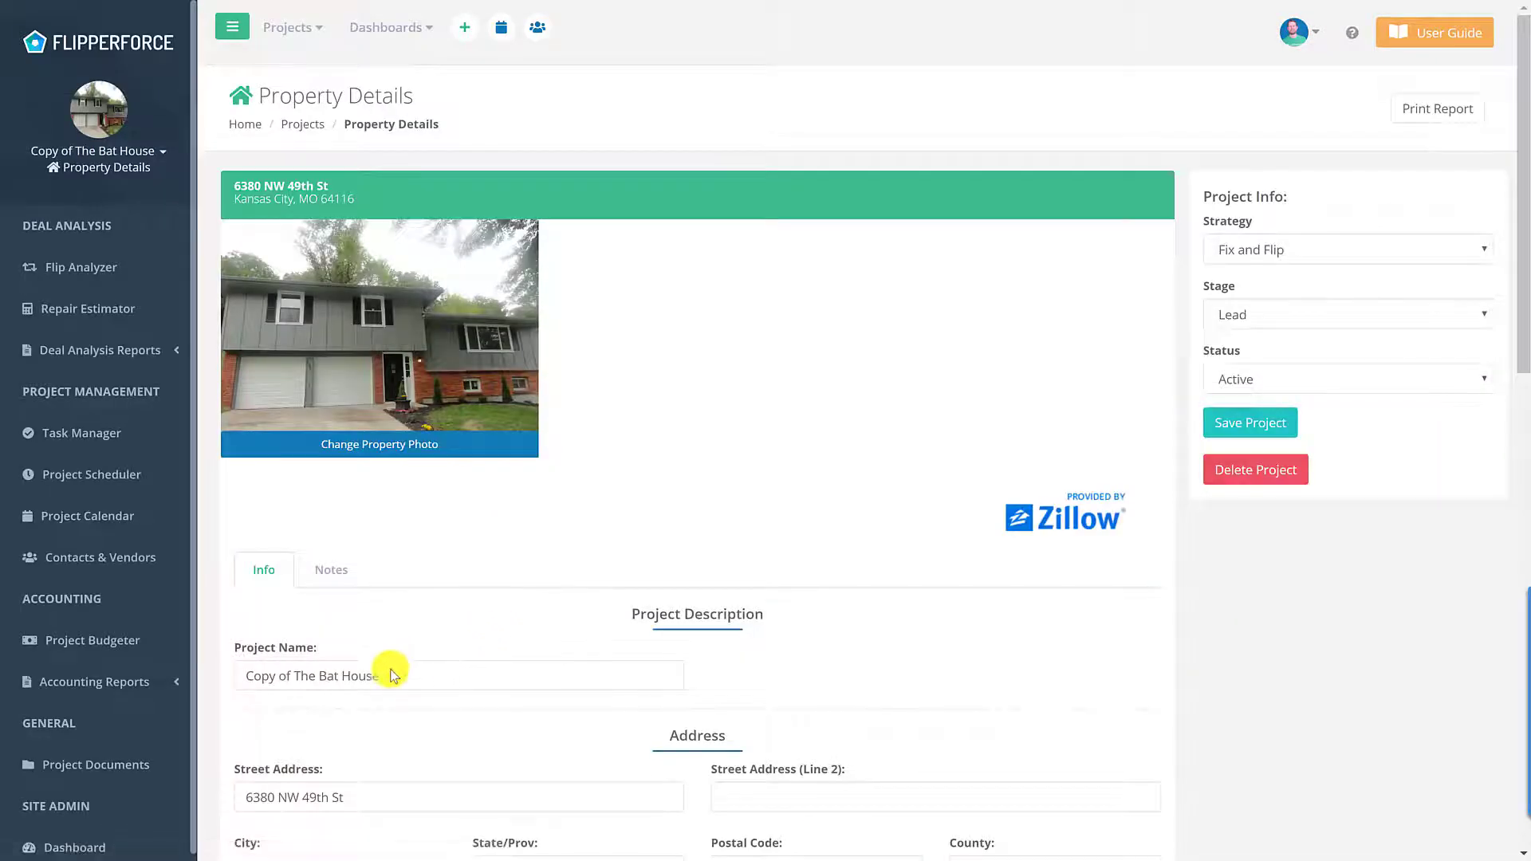
Rename the copied project to "Worst Case Scenario The Bat House" and save the project.
{"action": "triple_click", "coordinate": [379, 676]}
{"action": "type", "text": "Wo"}
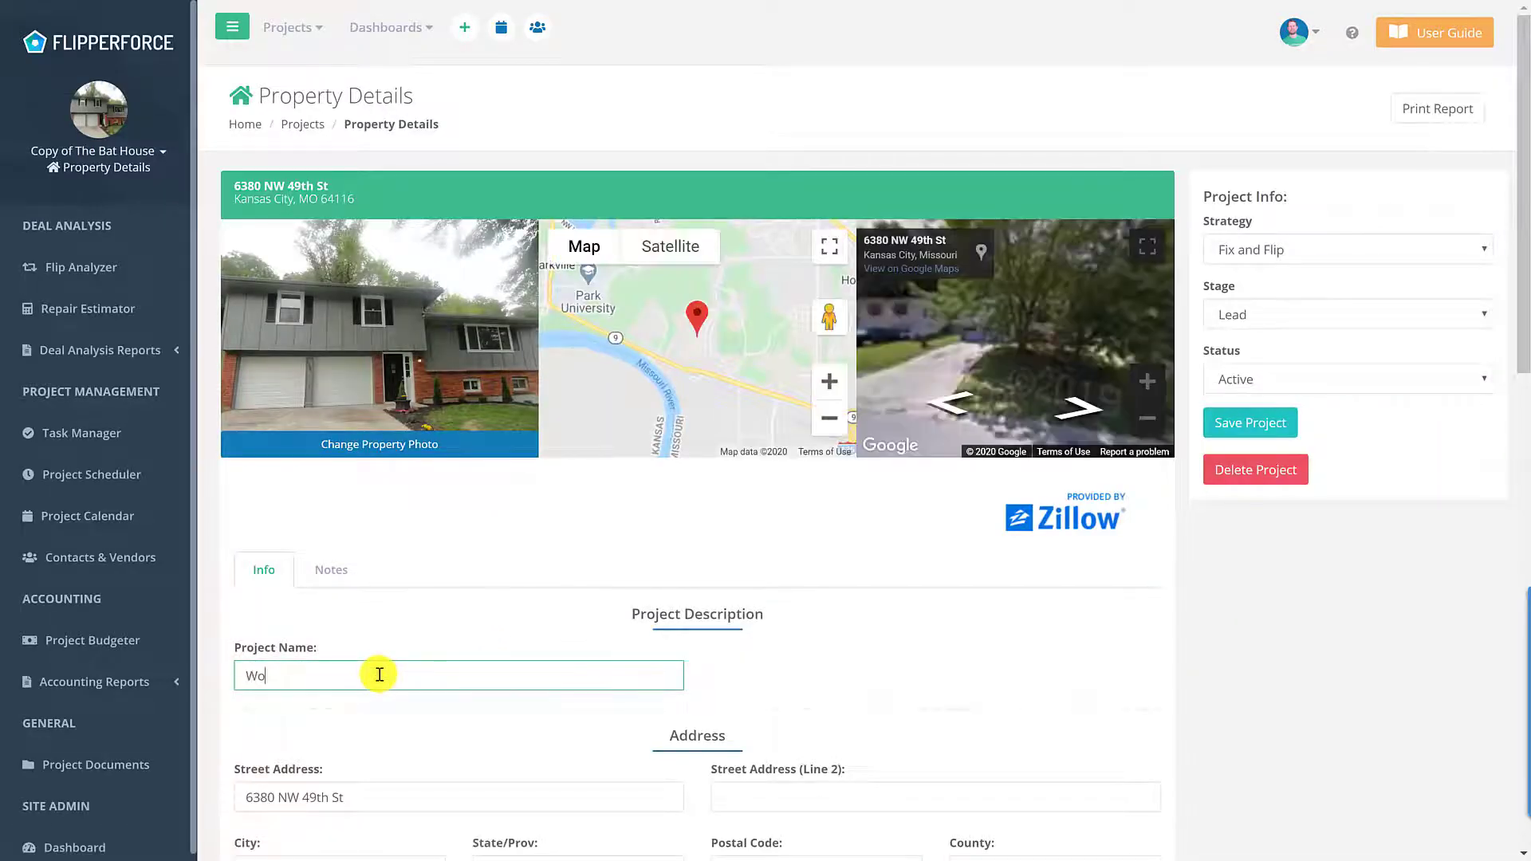
{"action": "type", "text": "rst Case Scenari"}
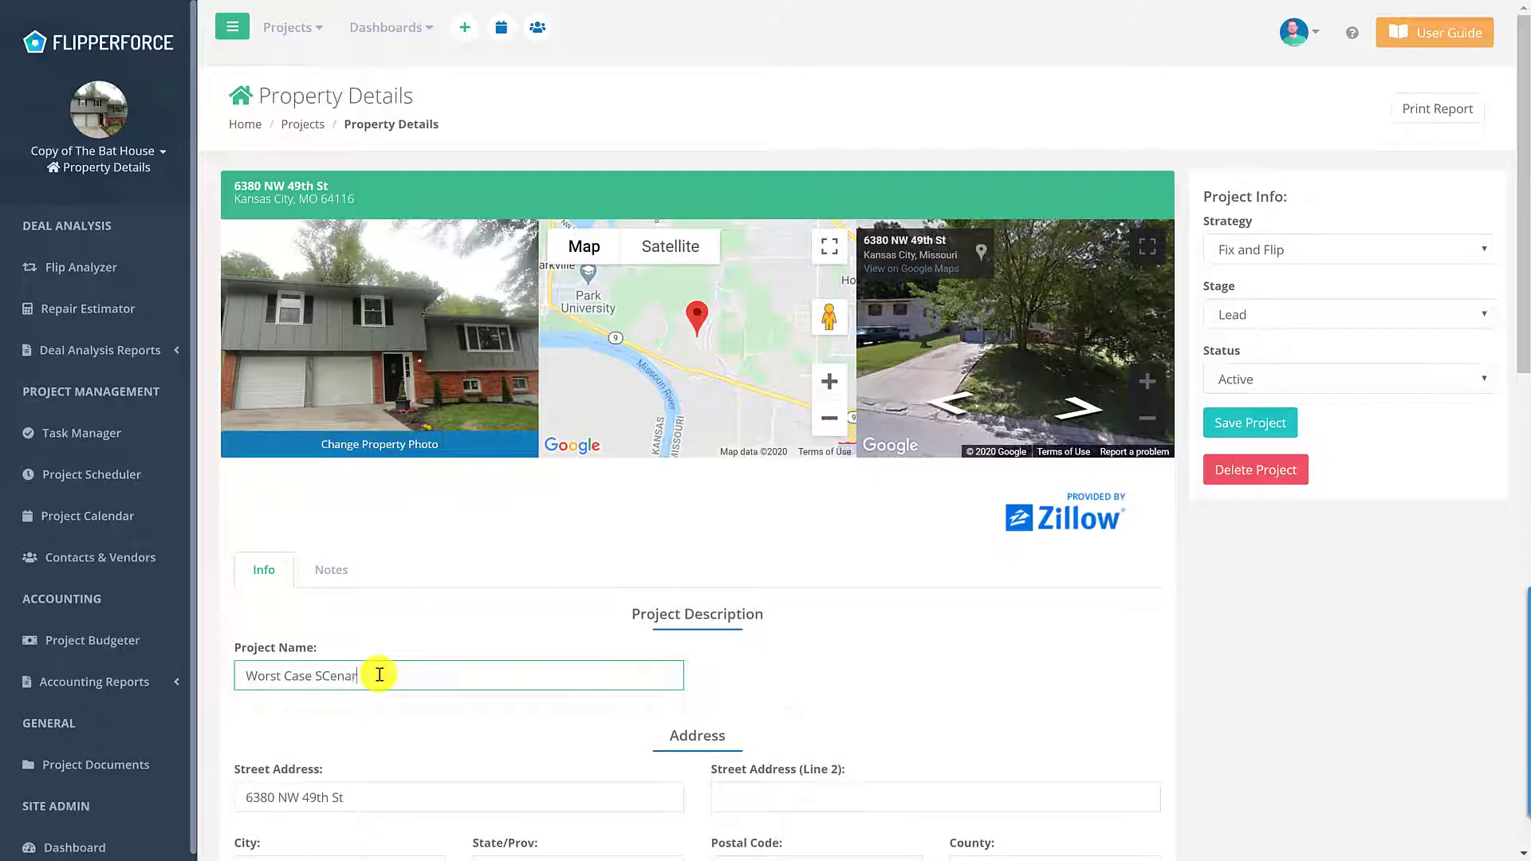
{"action": "key", "text": "BackSpace"}
{"action": "key", "text": "BackSpace"}
{"action": "key", "text": "BackSpace"}
{"action": "key", "text": "BackSpace"}
{"action": "key", "text": "BackSpace"}
{"action": "key", "text": "BackSpace"}
{"action": "type", "text": "cenario The 8th"}
{"action": "type", "text": " House"}
{"action": "left_click", "coordinate": [1246, 424]}
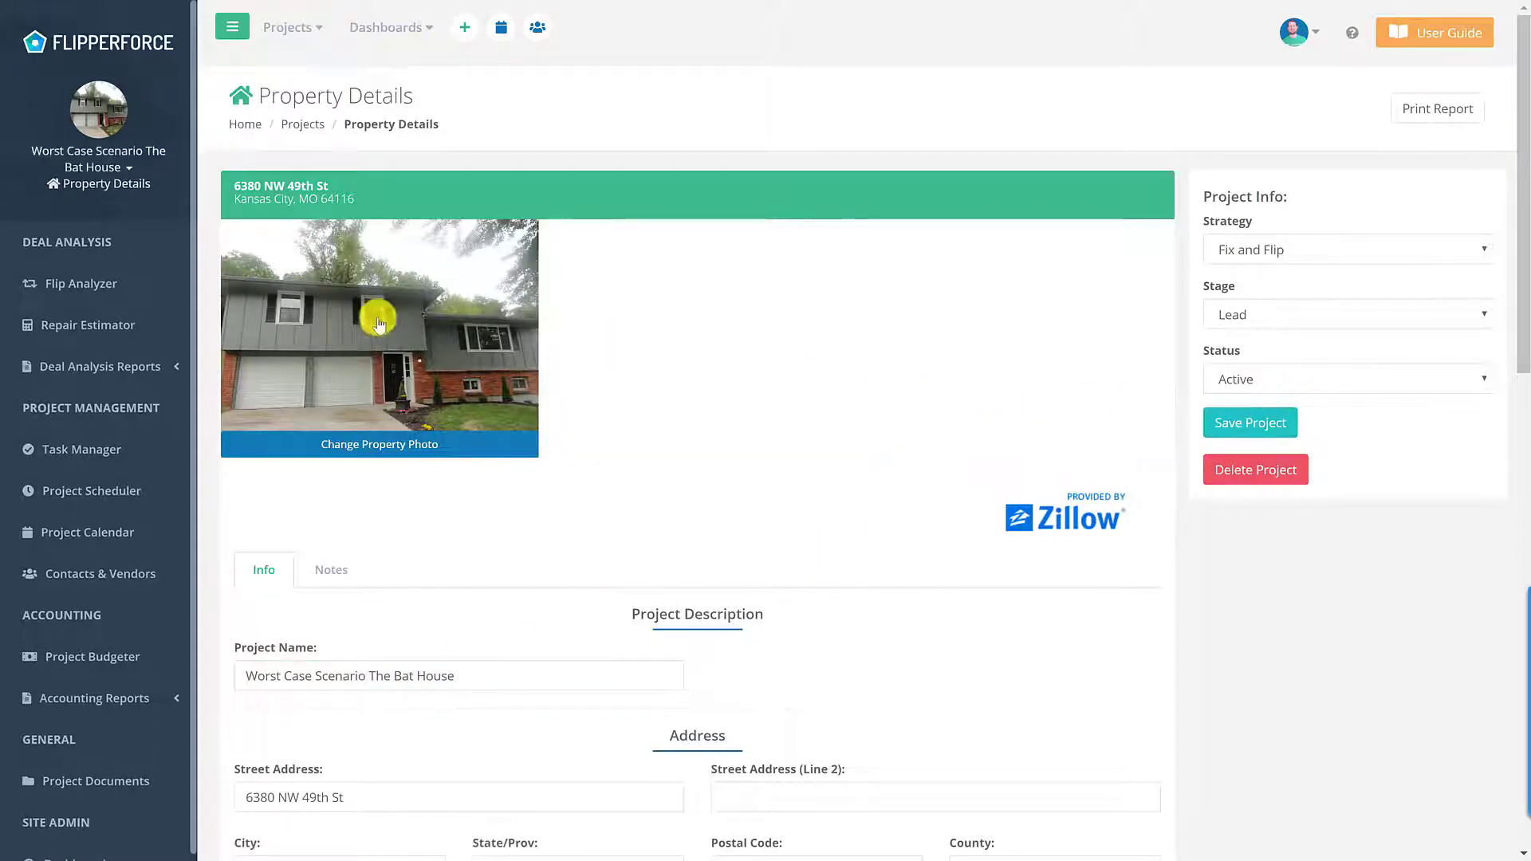
Set the After Repair Value to 325,000 in the worst-case project's Flip Analyzer and save the change.
{"action": "left_click", "coordinate": [127, 289]}
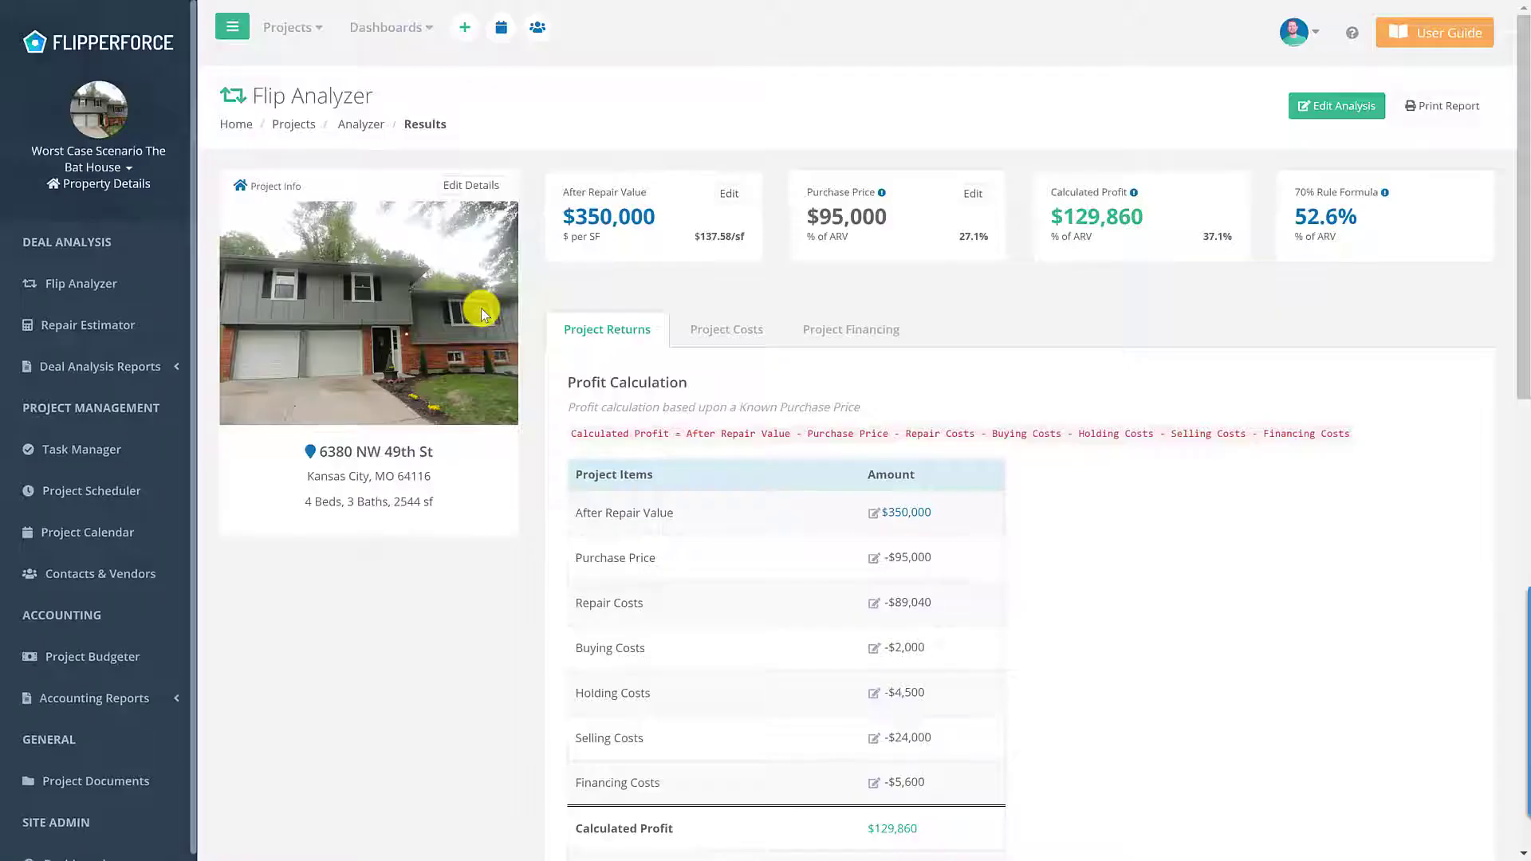
{"action": "left_click", "coordinate": [724, 194]}
{"action": "triple_click", "coordinate": [696, 188]}
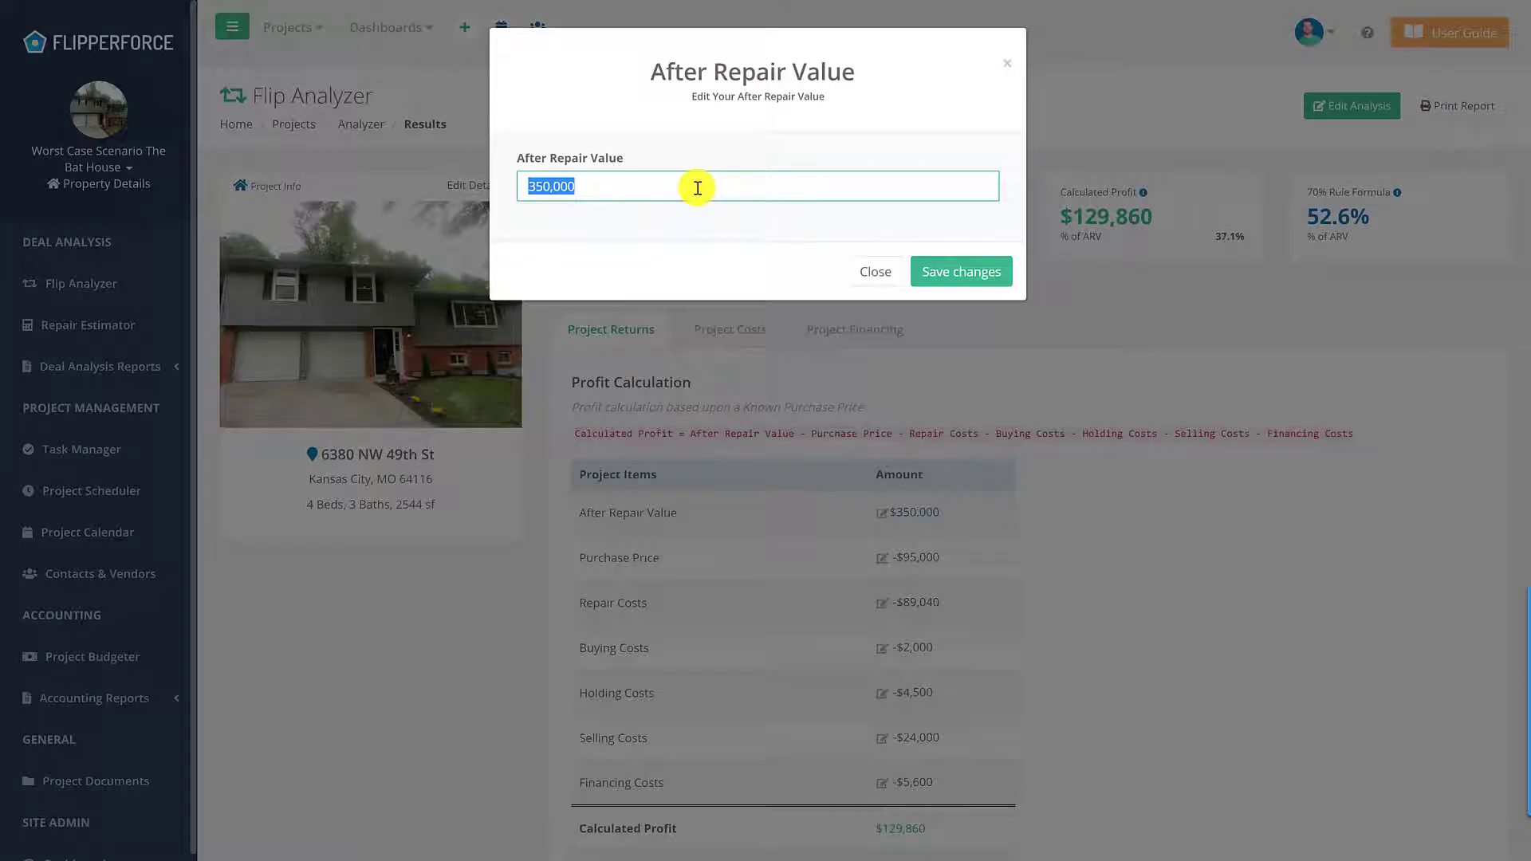
{"action": "type", "text": "325,000"}
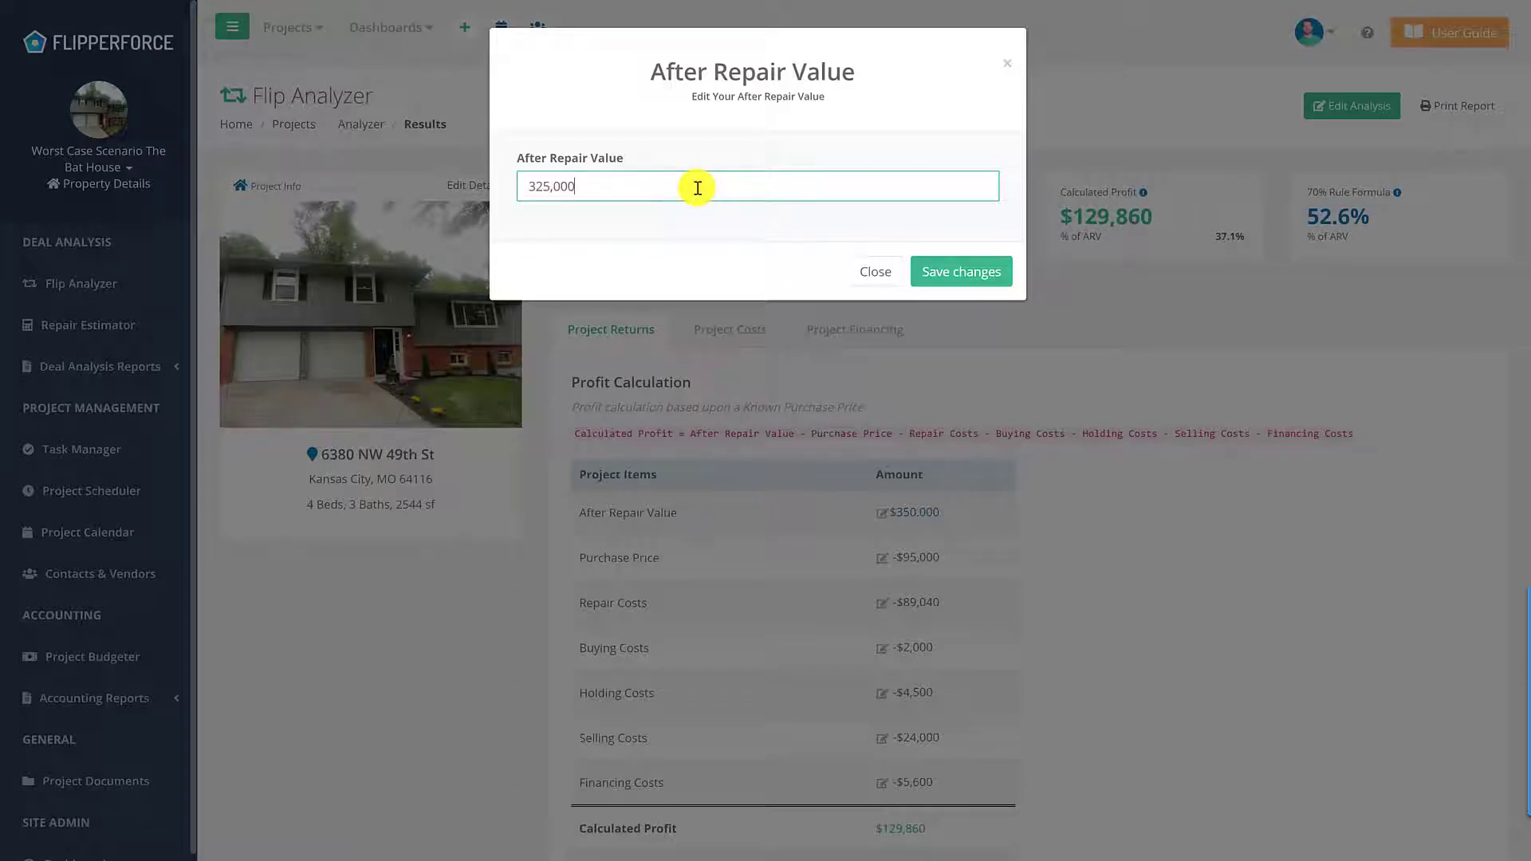
{"action": "left_click", "coordinate": [947, 271]}
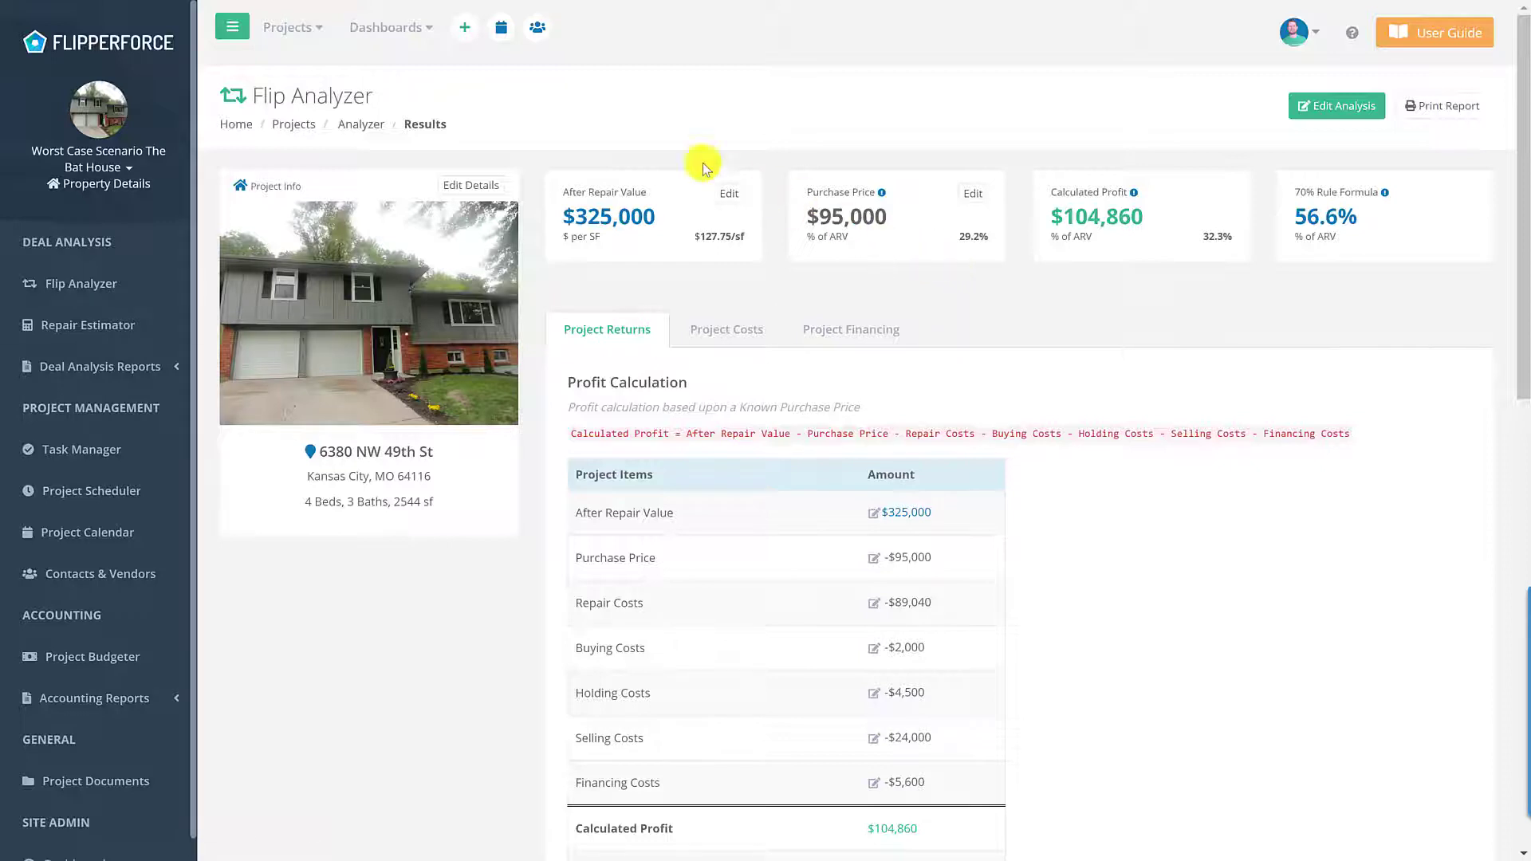
Open the Master Template project from the projects dashboard and review its buying, holding and selling costs in the Flip Analyzer.
{"action": "left_click", "coordinate": [388, 33]}
{"action": "left_click", "coordinate": [397, 66]}
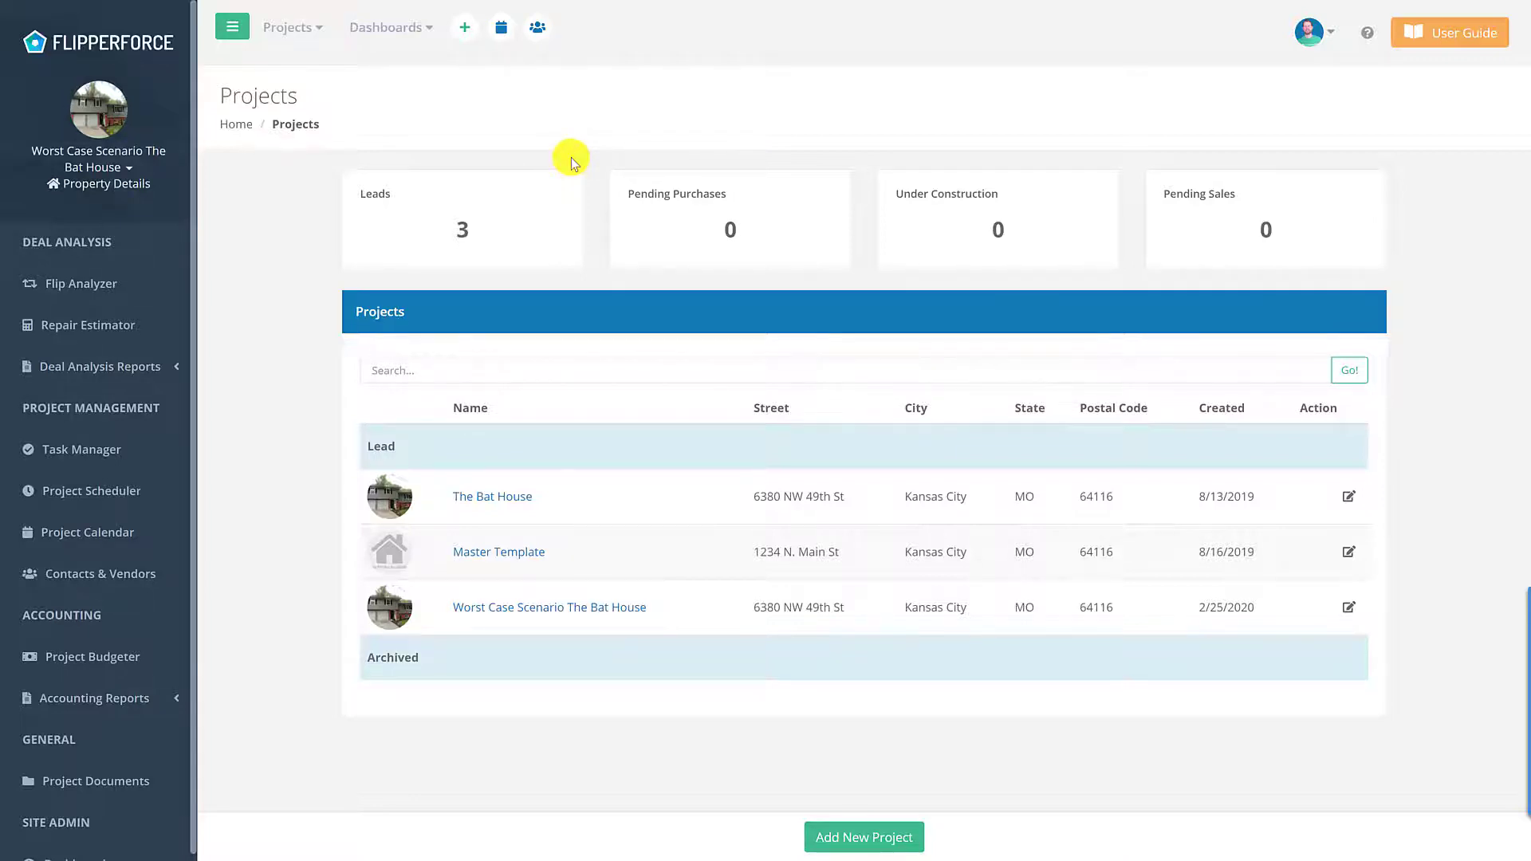
{"action": "left_click", "coordinate": [535, 562]}
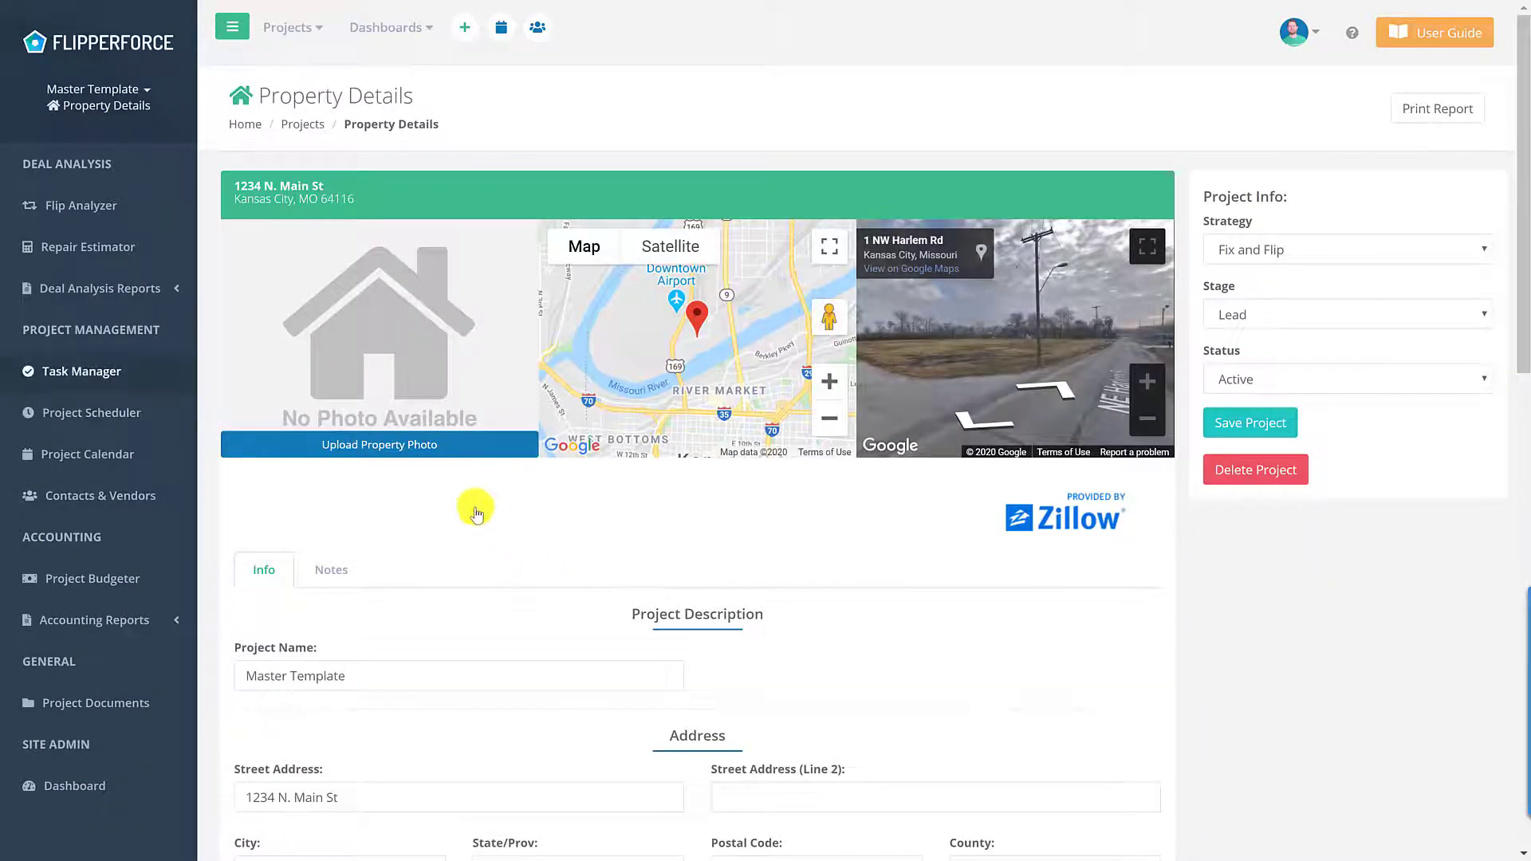
{"action": "left_click", "coordinate": [122, 213]}
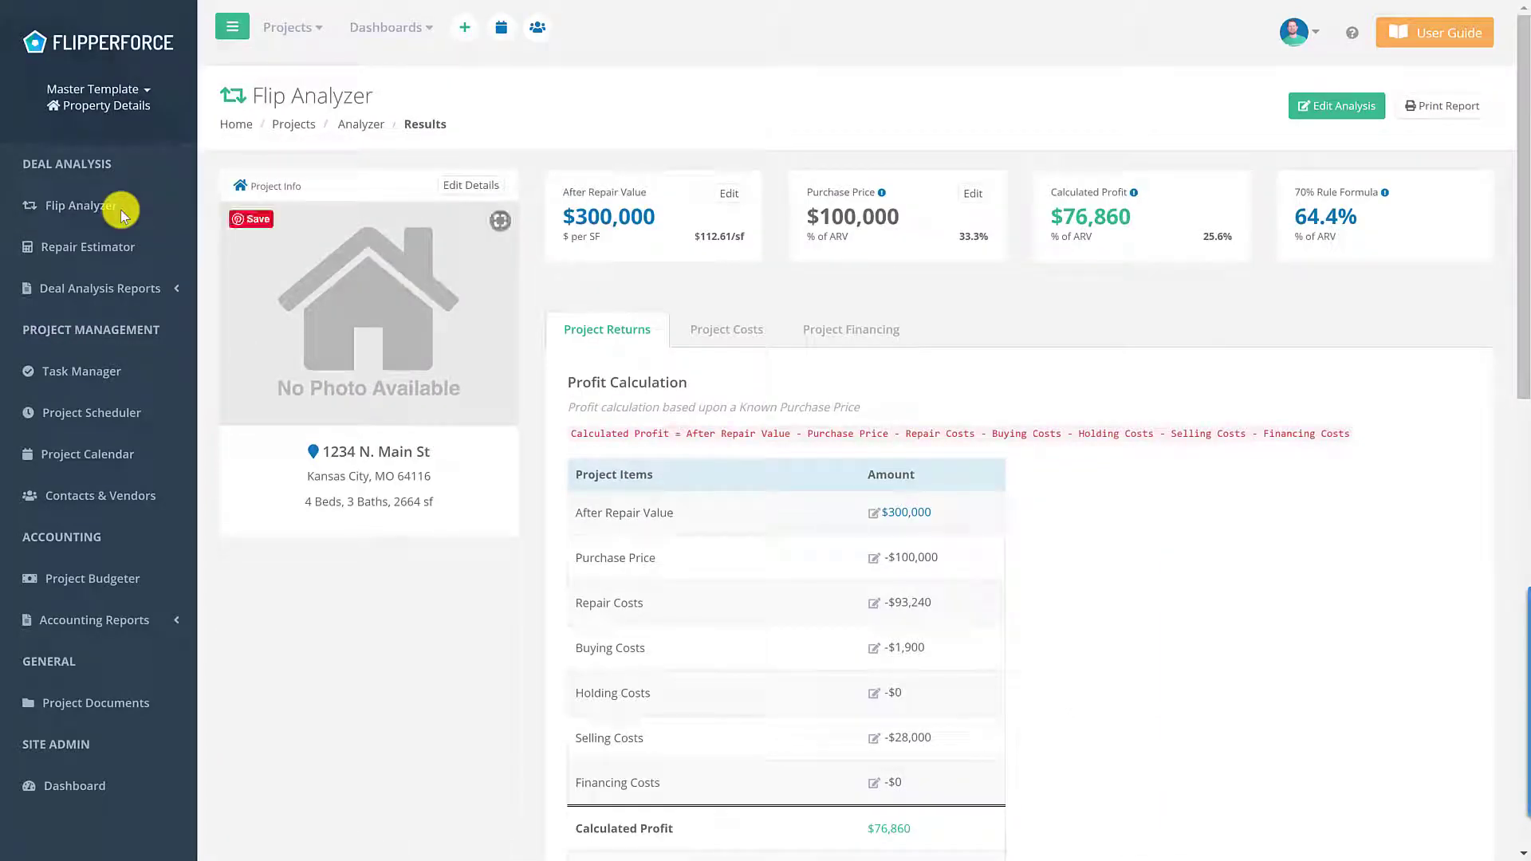
{"action": "left_click", "coordinate": [873, 648]}
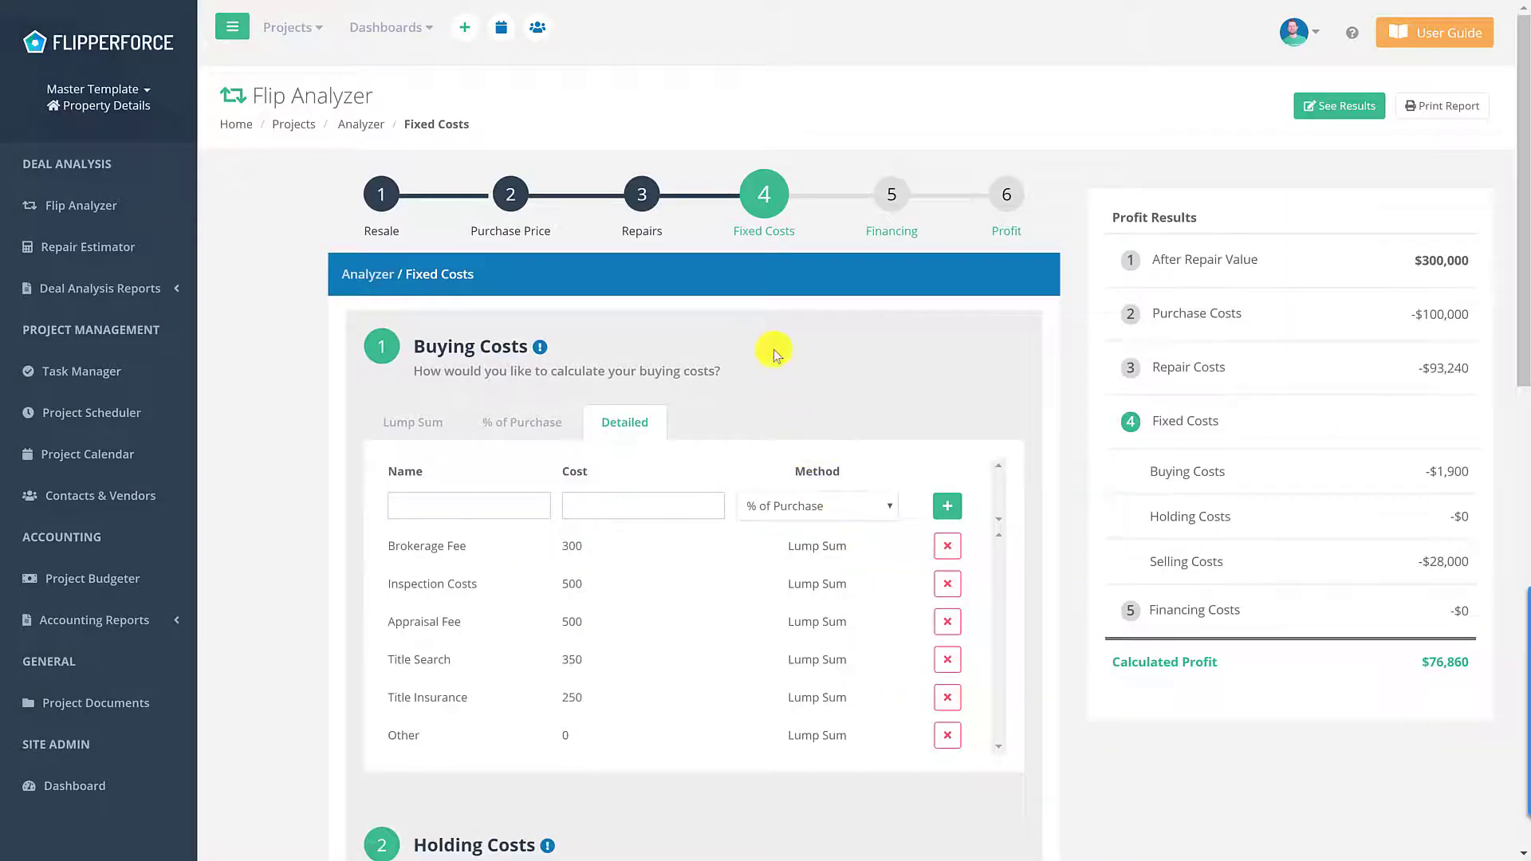
{"action": "scroll", "coordinate": [773, 353], "scroll_direction": "down", "scroll_amount": 7}
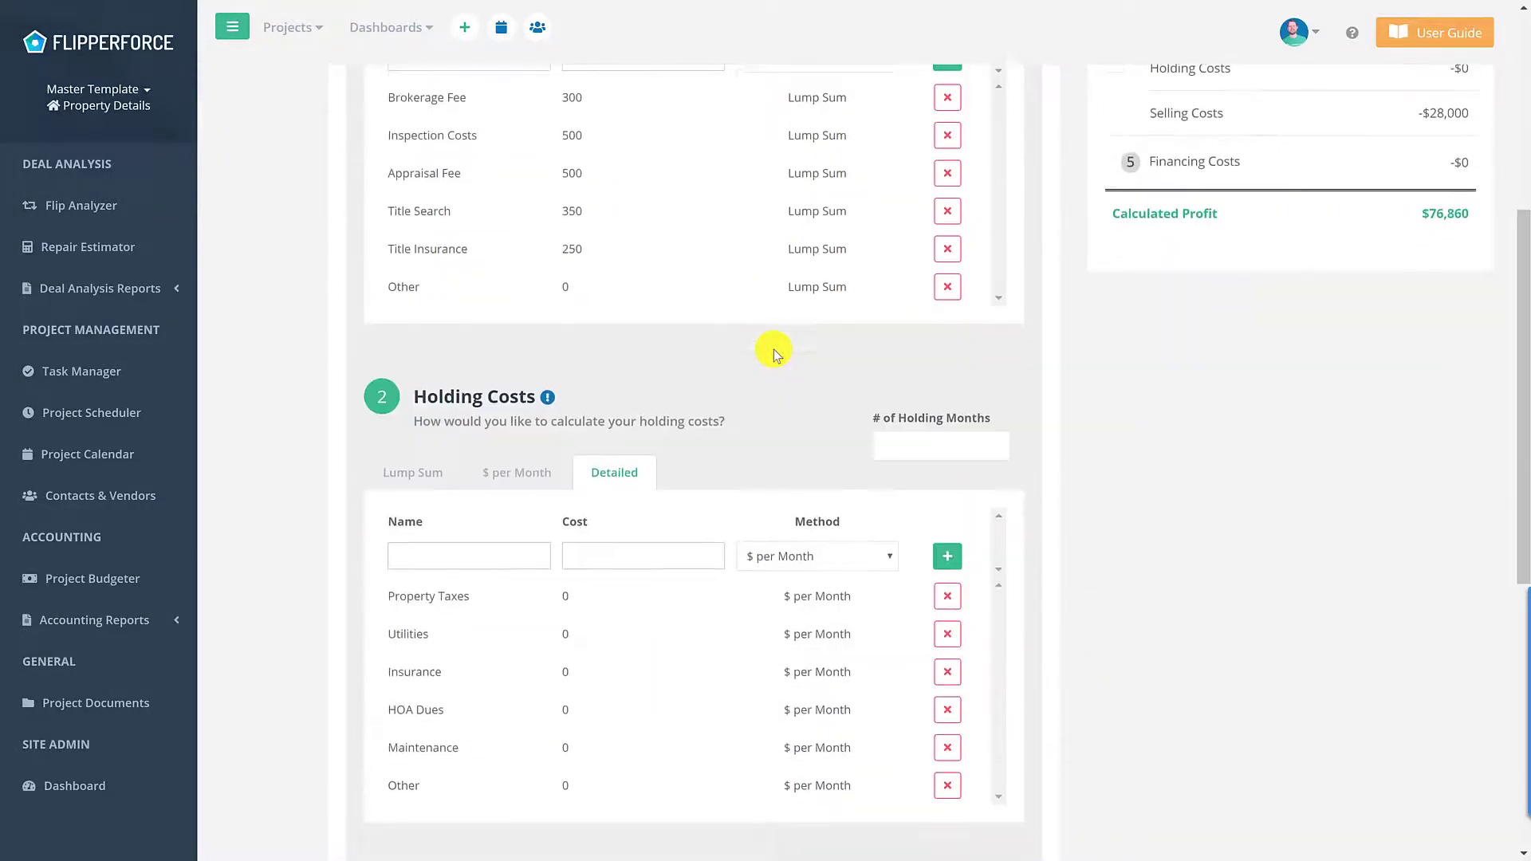
{"action": "scroll", "coordinate": [773, 353], "scroll_direction": "down", "scroll_amount": 5}
{"action": "scroll", "coordinate": [807, 351], "scroll_direction": "up", "scroll_amount": 12}
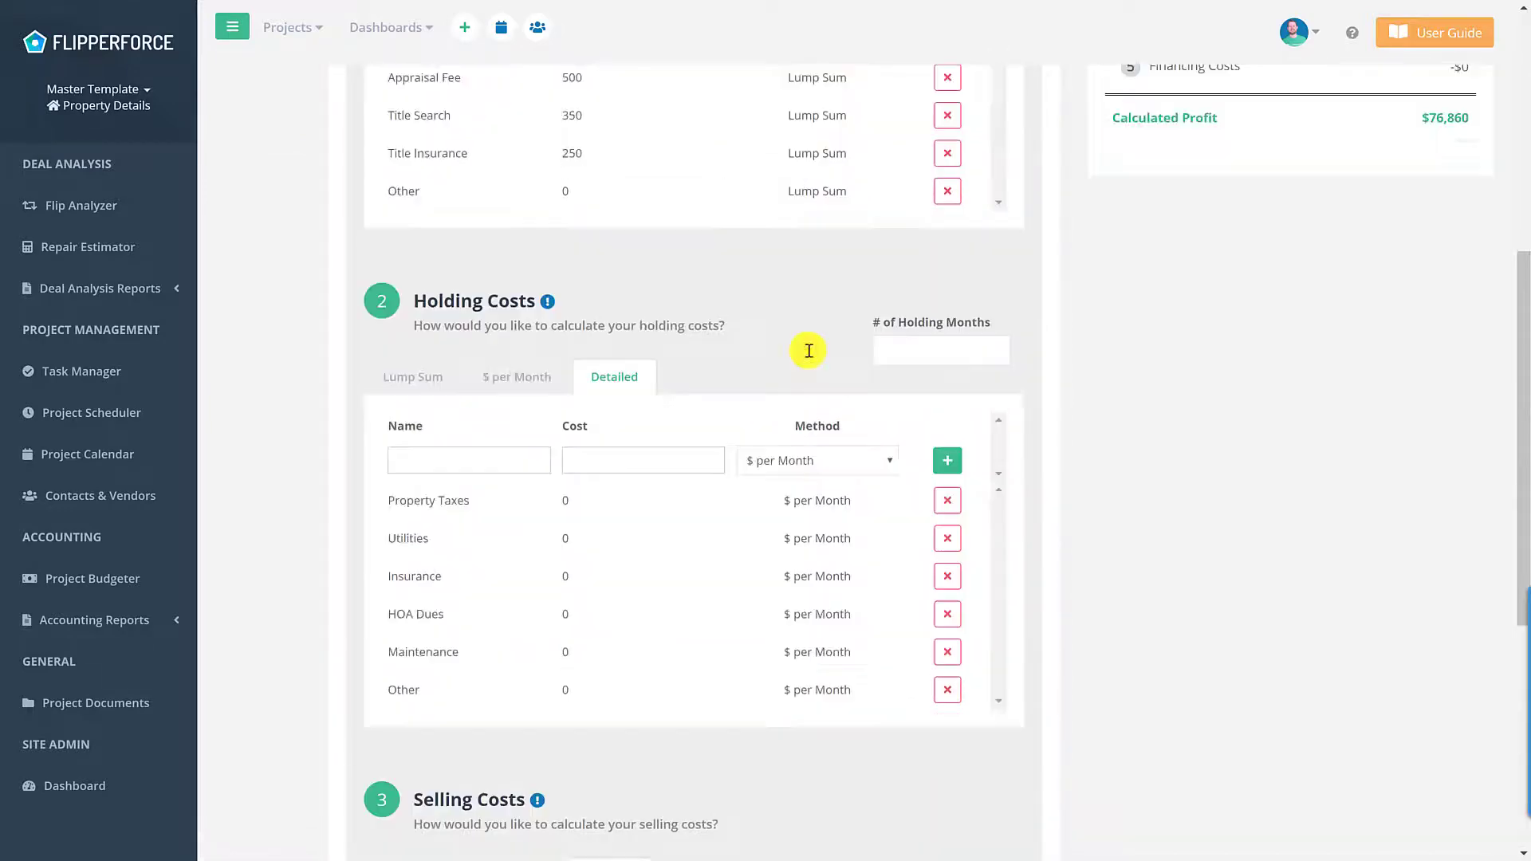
Review the Master Template's financing setup, including the loan value options, financing terms and loan costs.
{"action": "left_click", "coordinate": [893, 190]}
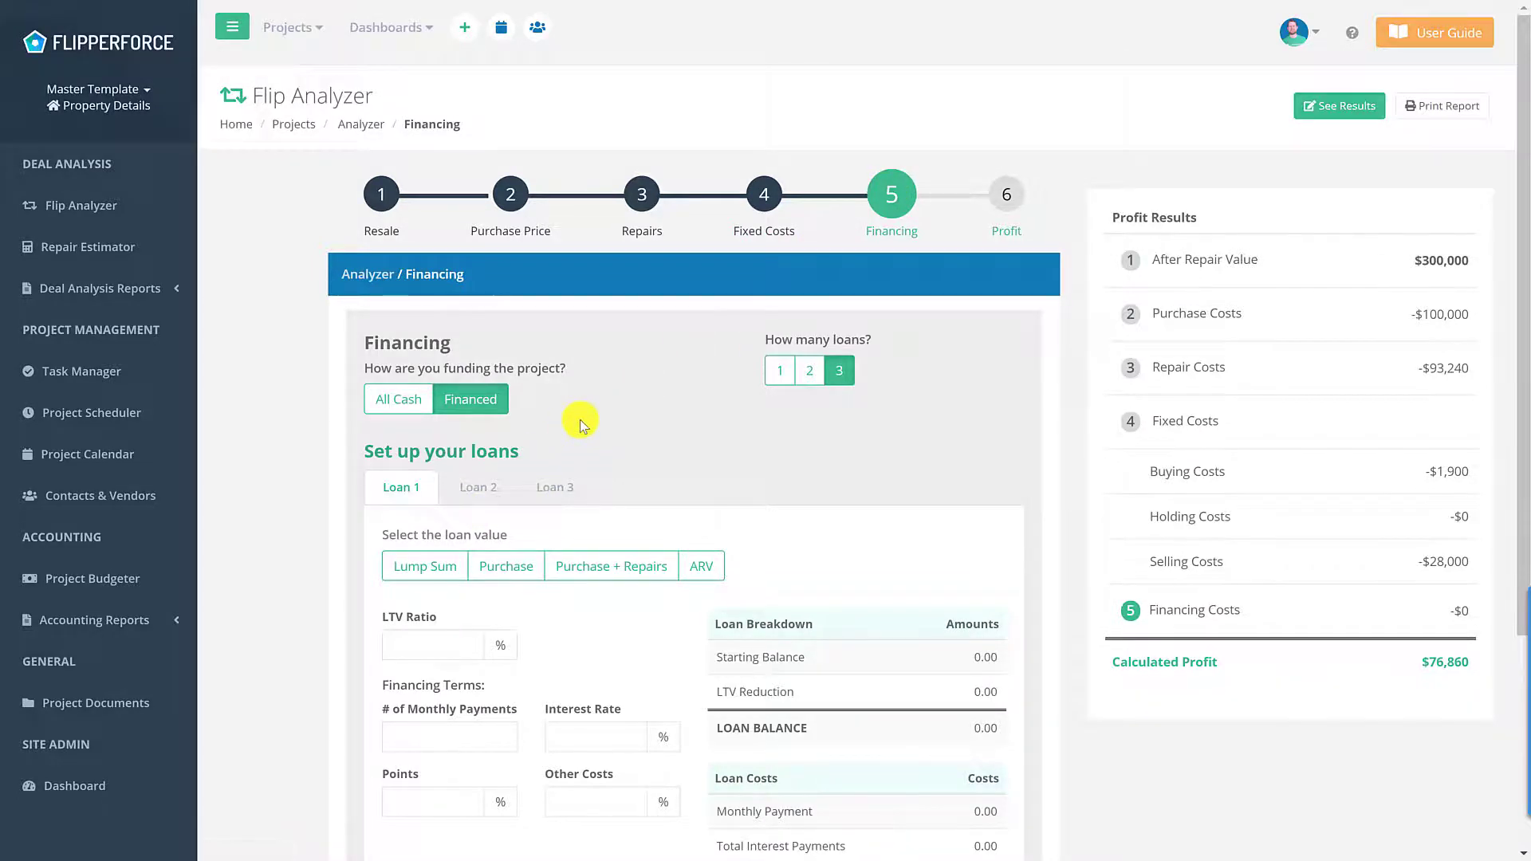
{"action": "scroll", "coordinate": [580, 419], "scroll_direction": "down", "scroll_amount": 2}
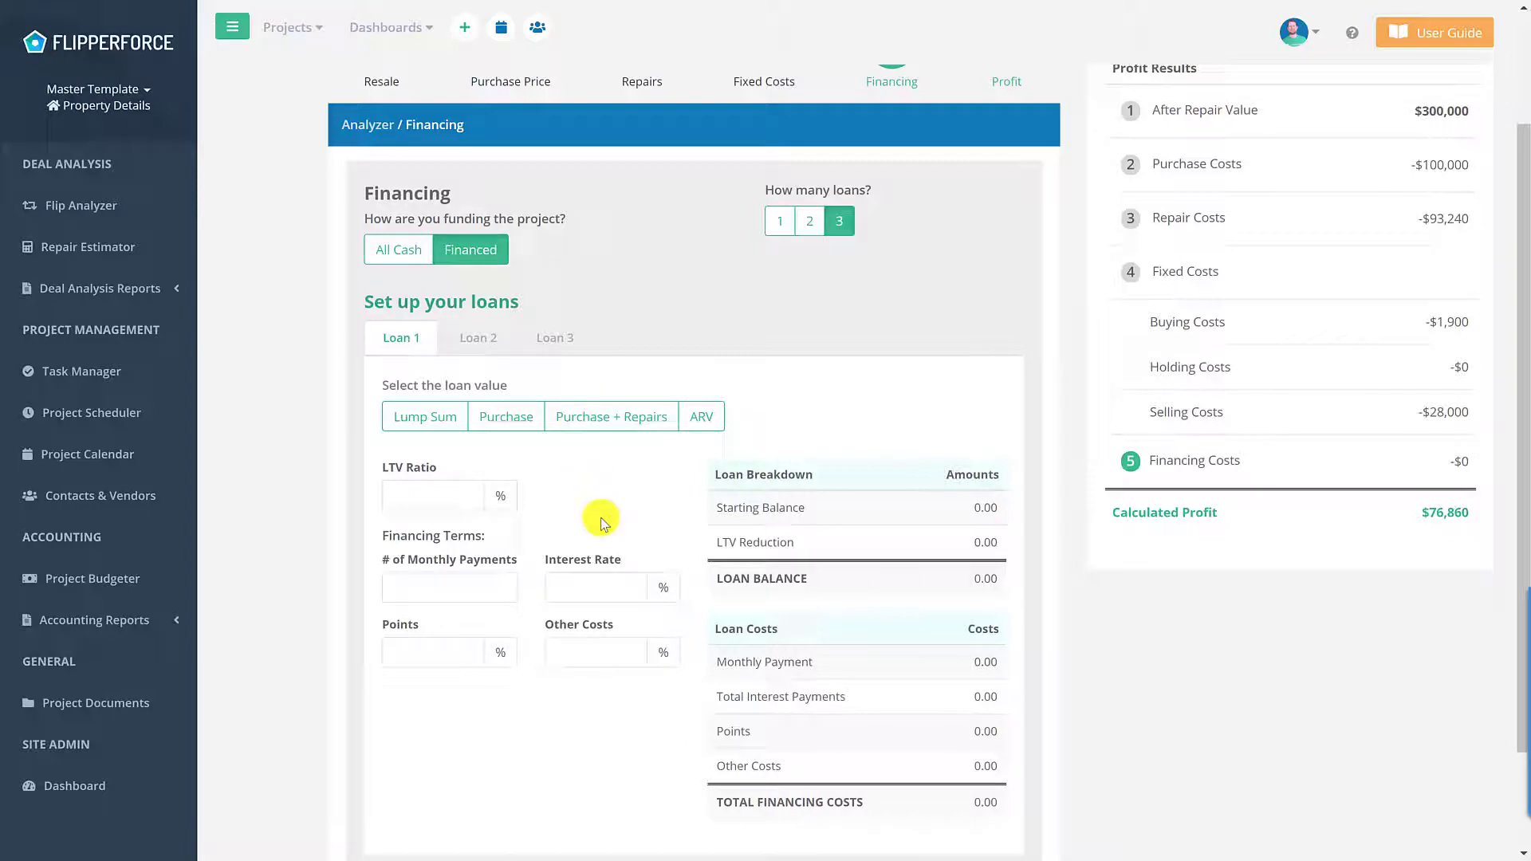
{"action": "scroll", "coordinate": [708, 445], "scroll_direction": "down", "scroll_amount": 2}
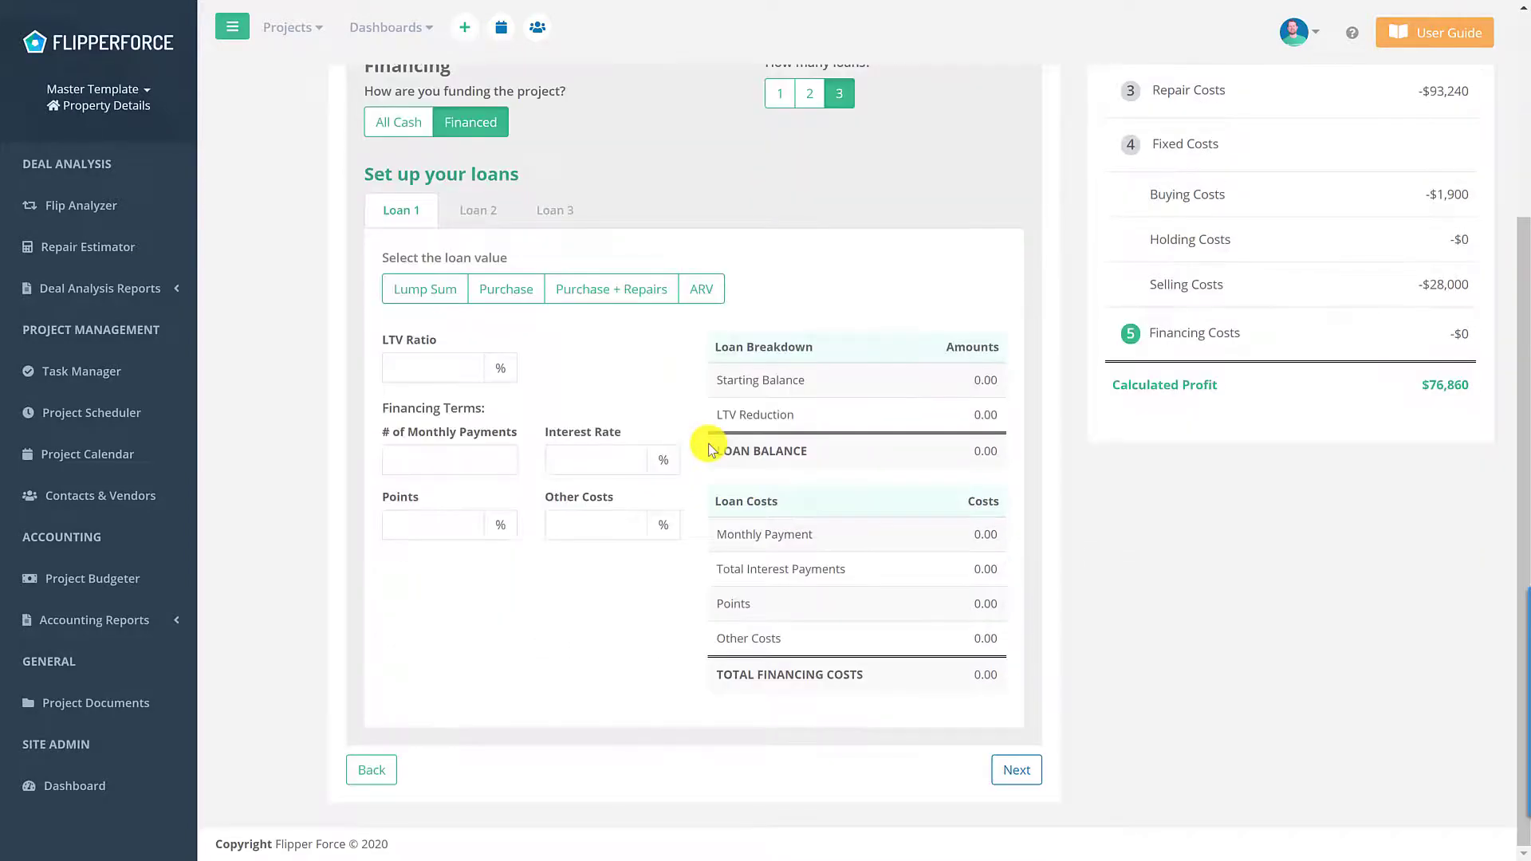
{"action": "scroll", "coordinate": [709, 448], "scroll_direction": "up", "scroll_amount": 4}
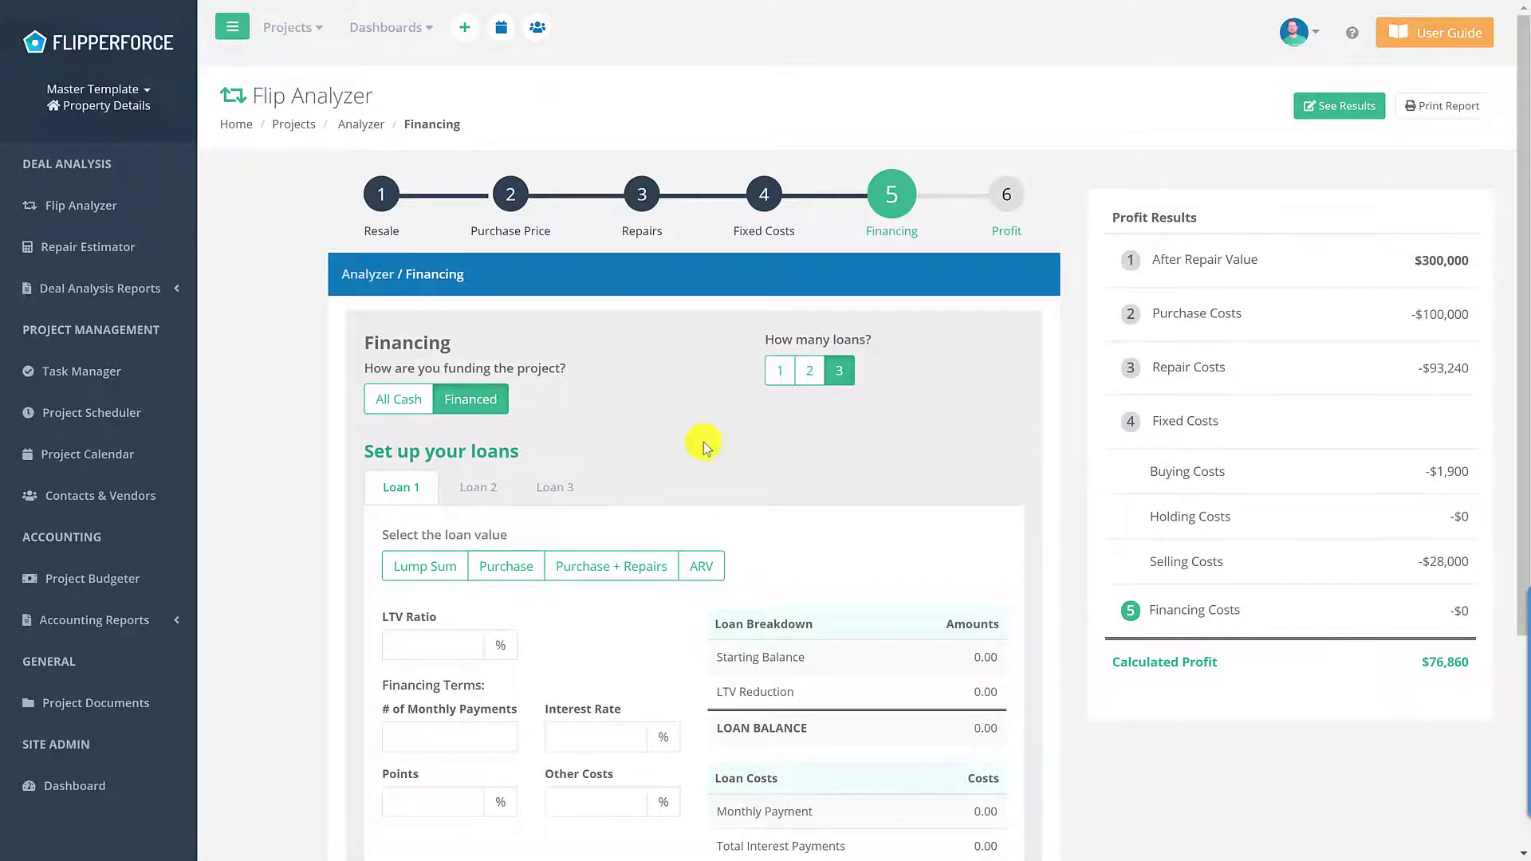
Examine the exterior and interior repair categories in the Master Template's Repair Estimator.
{"action": "left_click", "coordinate": [120, 249]}
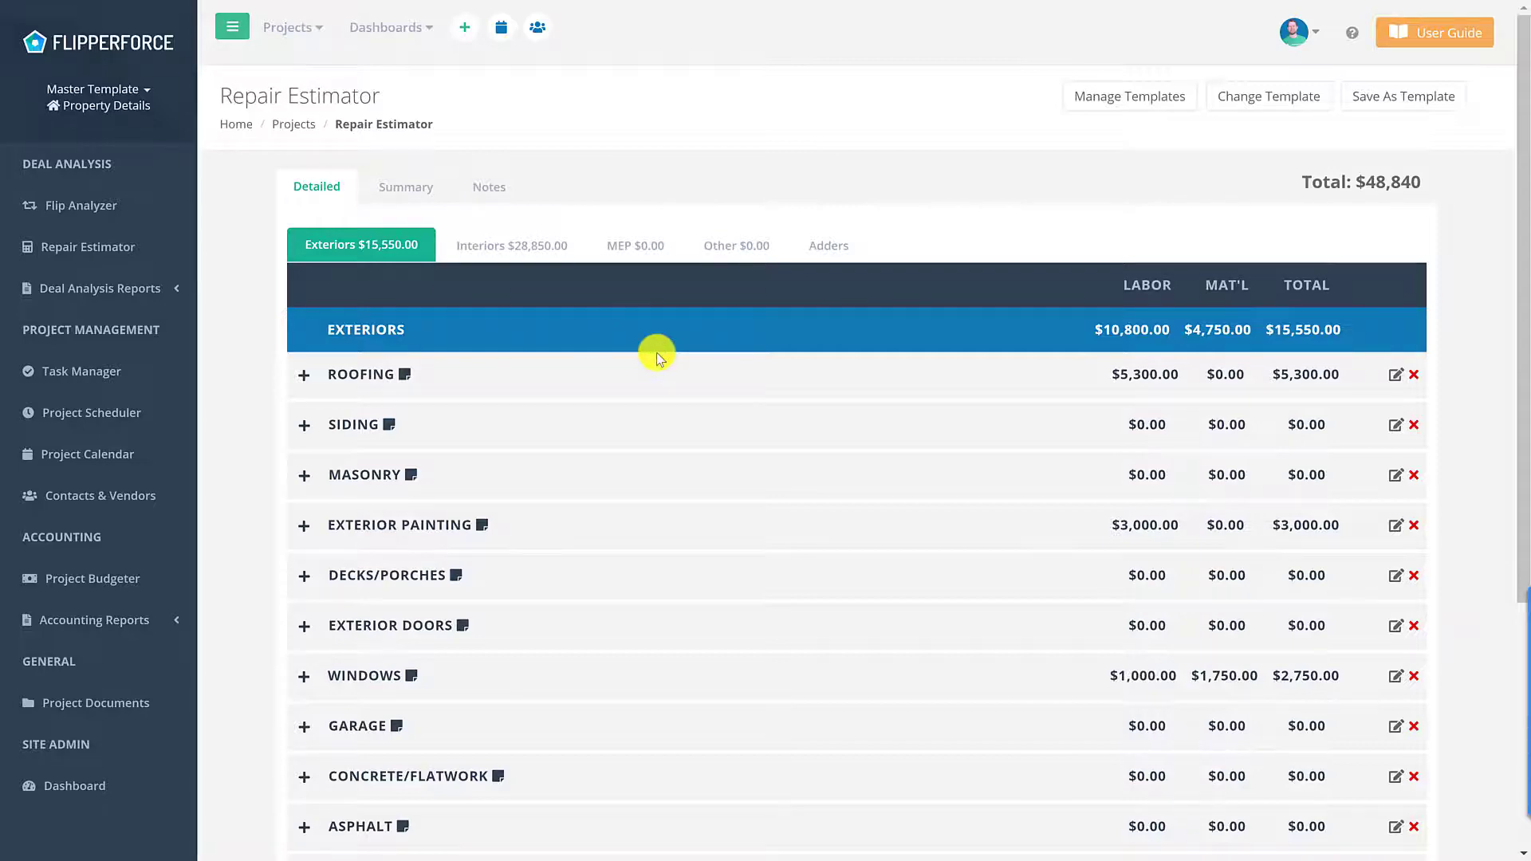
{"action": "scroll", "coordinate": [627, 484], "scroll_direction": "down", "scroll_amount": 4}
{"action": "scroll", "coordinate": [626, 485], "scroll_direction": "up", "scroll_amount": 4}
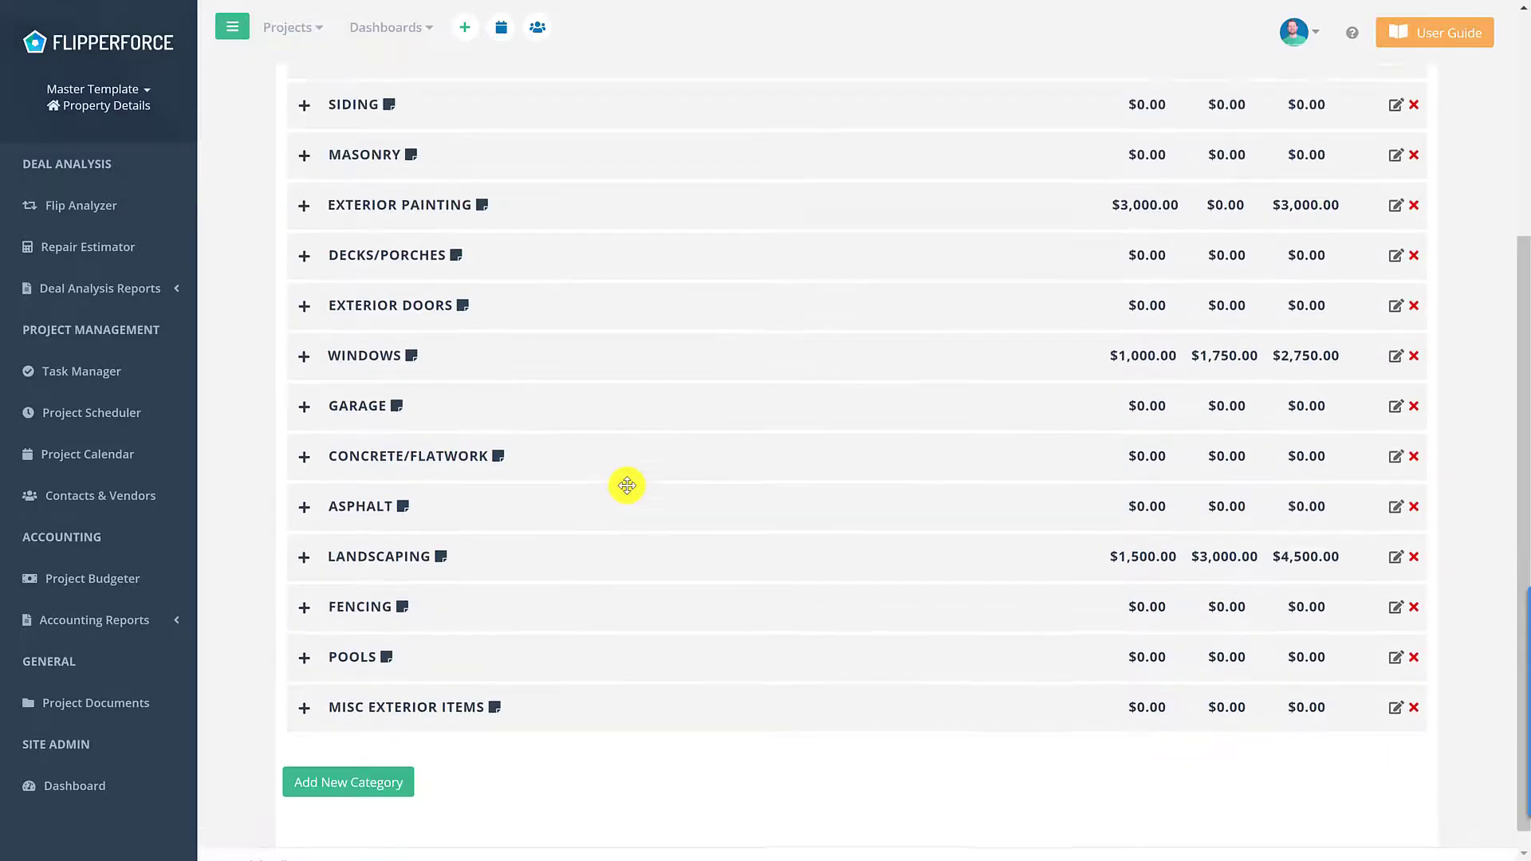
{"action": "left_click", "coordinate": [563, 243]}
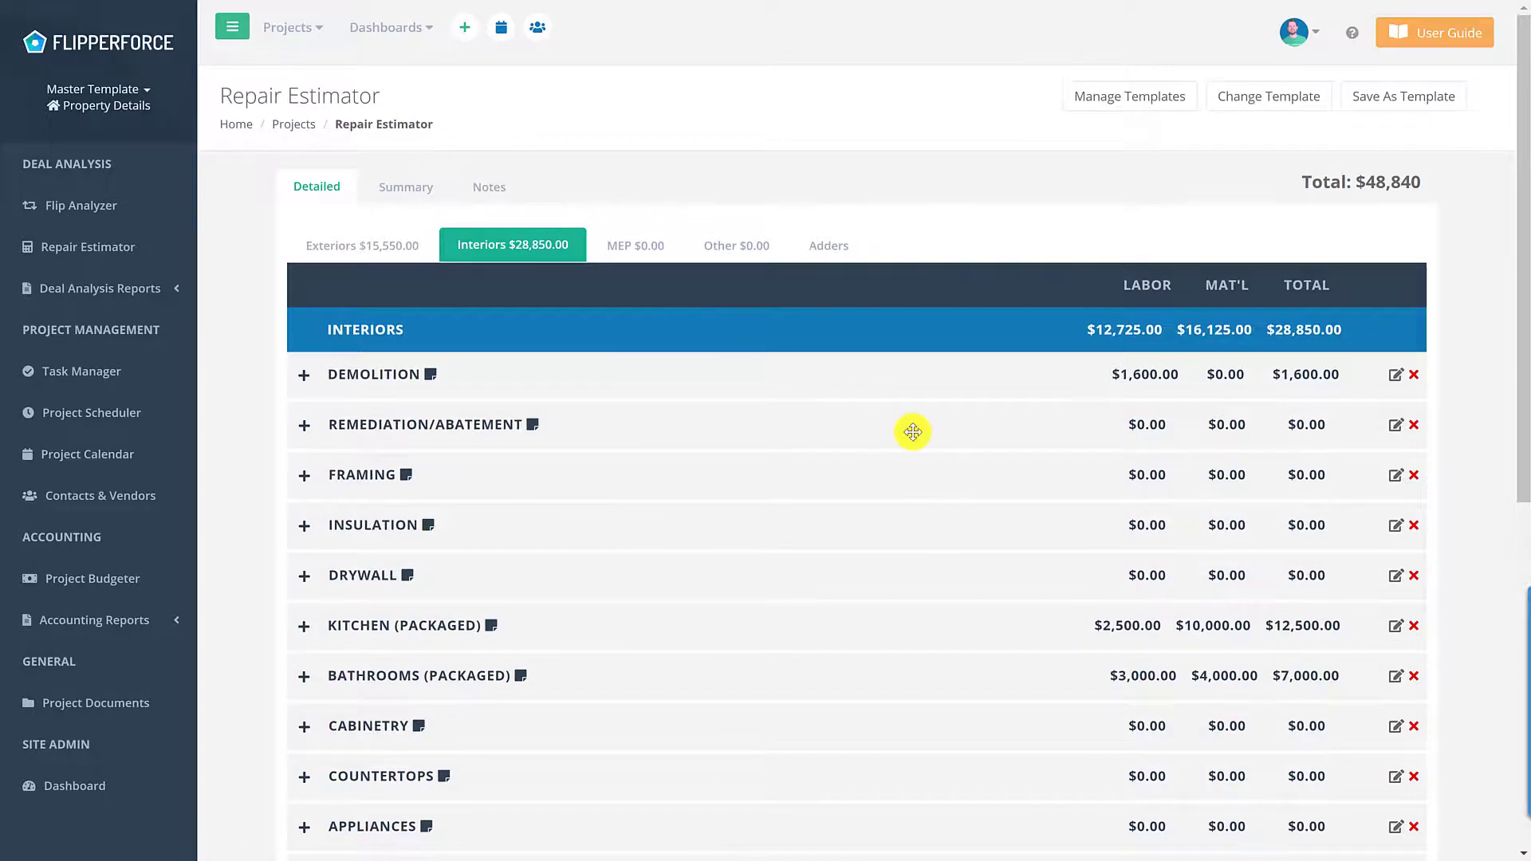
{"action": "scroll", "coordinate": [912, 427], "scroll_direction": "down", "scroll_amount": 2}
{"action": "scroll", "coordinate": [912, 427], "scroll_direction": "up", "scroll_amount": 2}
View the Purchase and Inspection checklists in the Master Template's Task Manager and display its project schedule.
{"action": "left_click", "coordinate": [138, 373]}
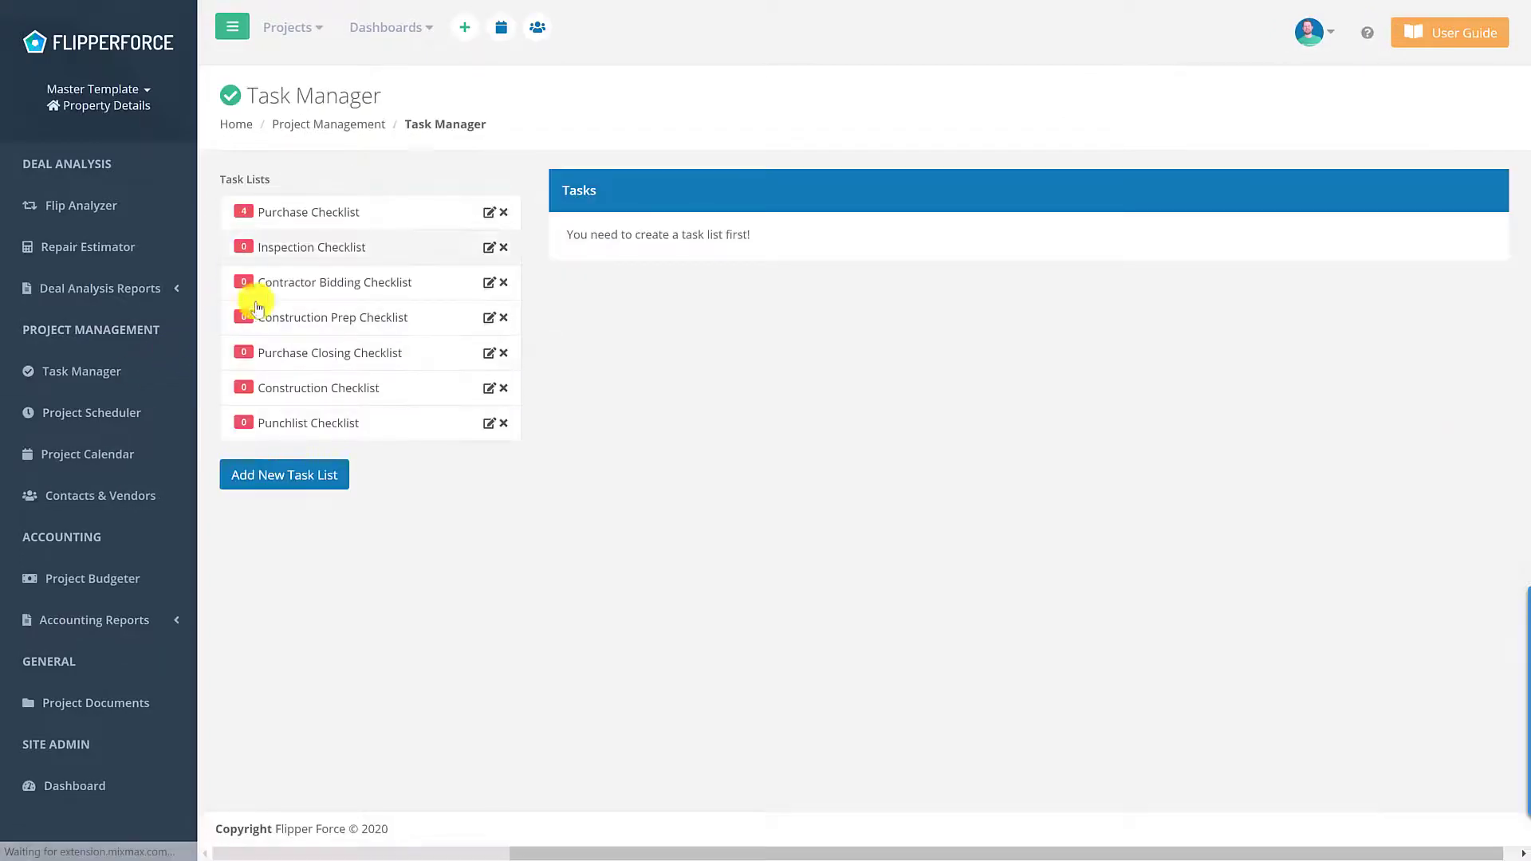
{"action": "left_click", "coordinate": [412, 215]}
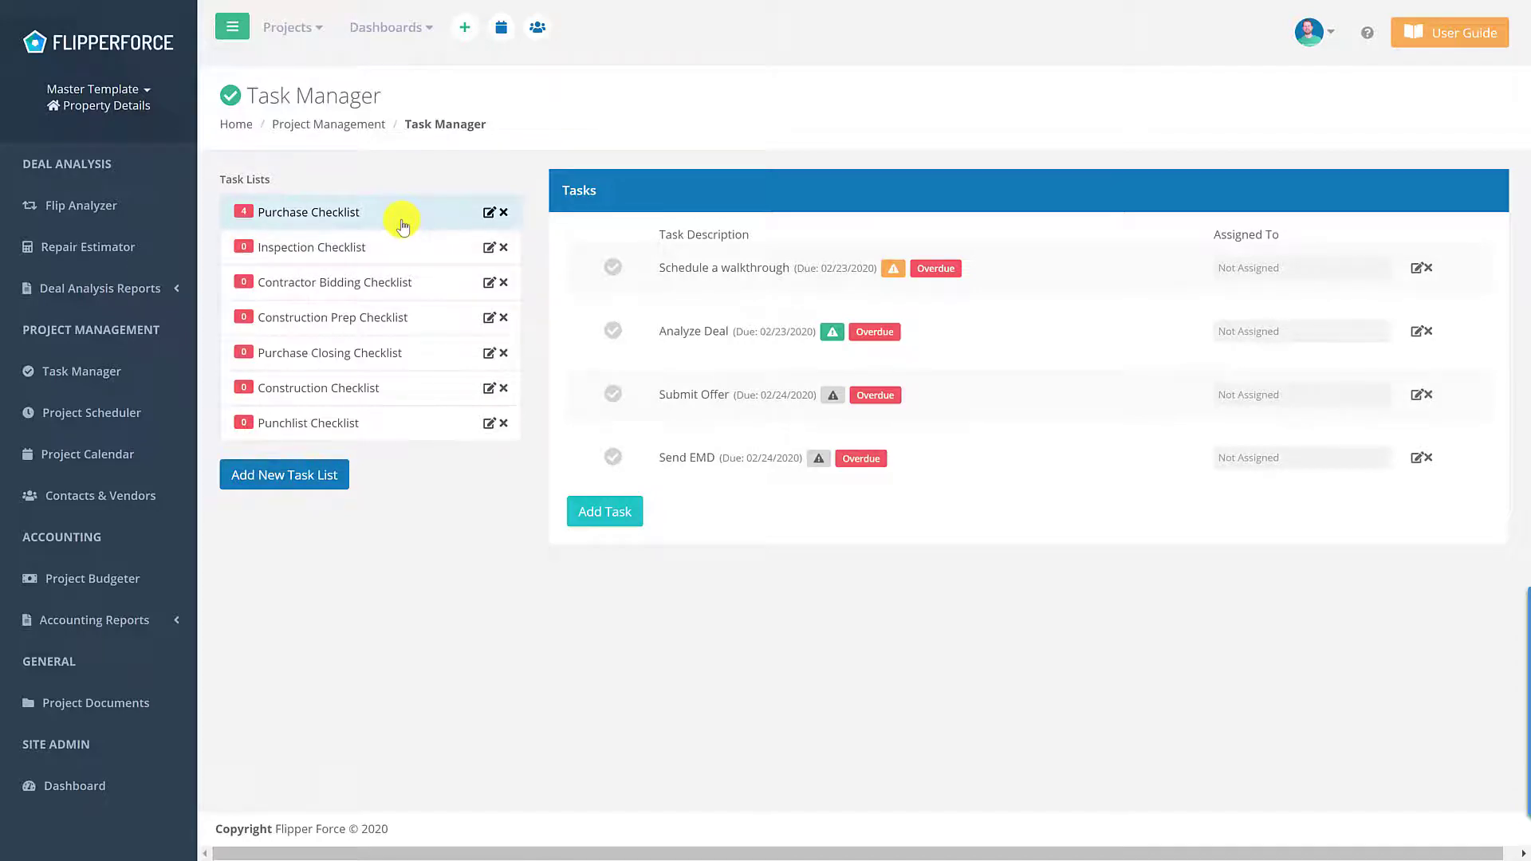
{"action": "left_click", "coordinate": [401, 245]}
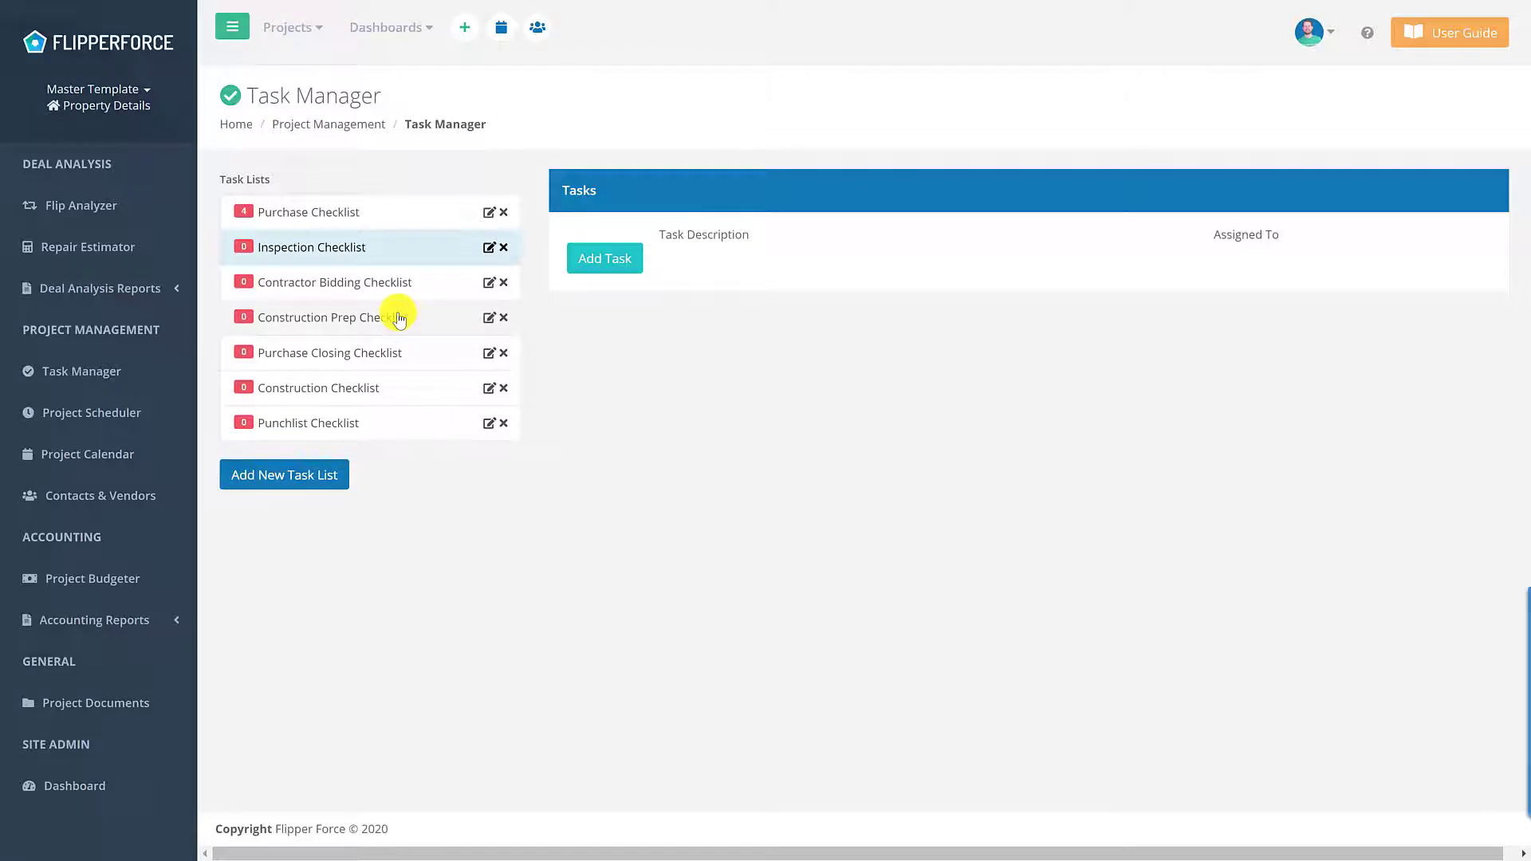
{"action": "left_click", "coordinate": [401, 212]}
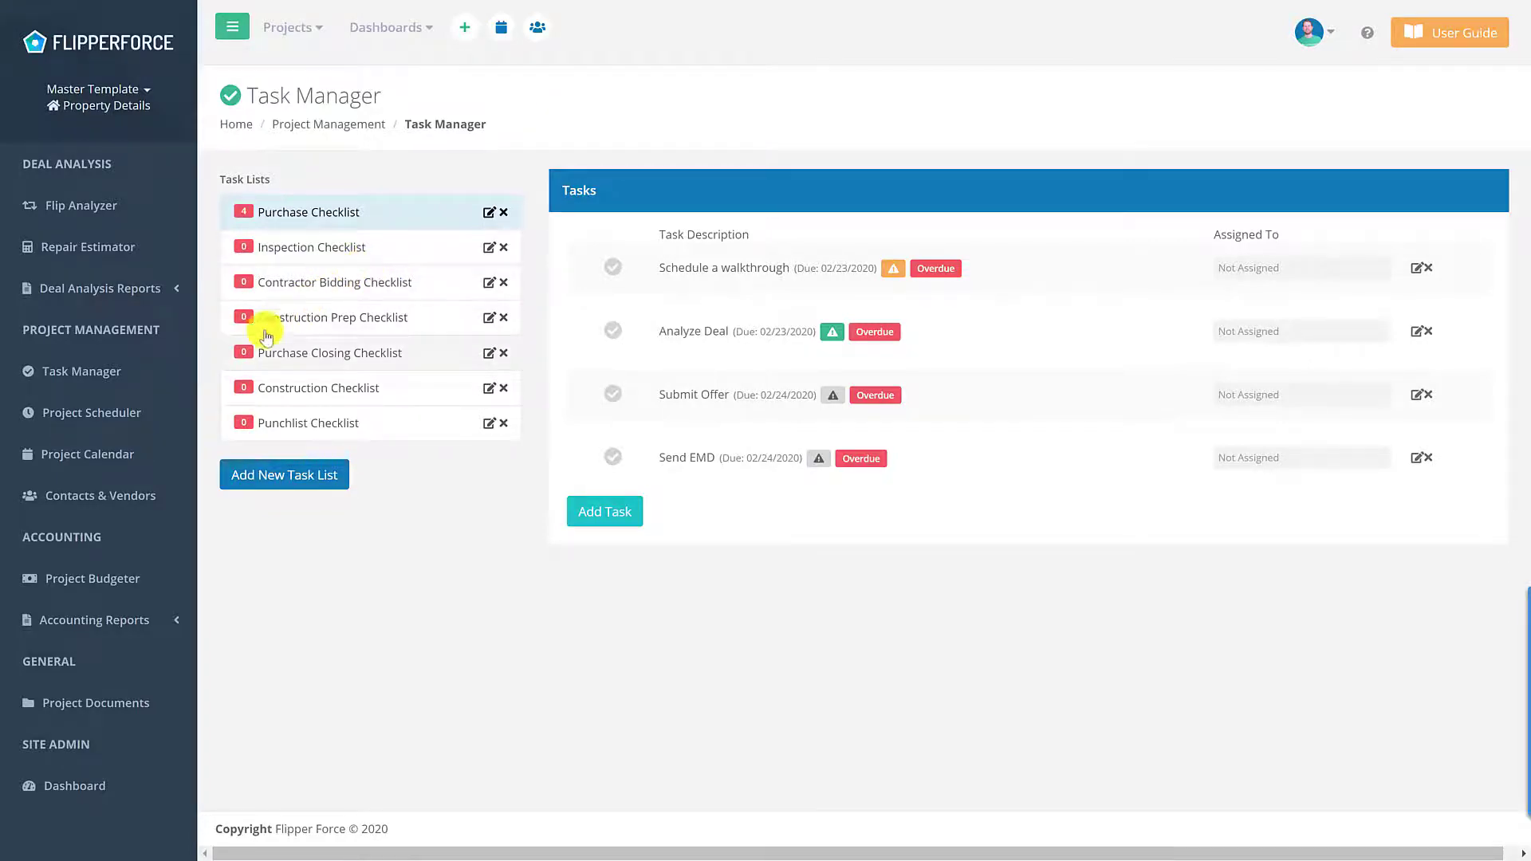
{"action": "left_click", "coordinate": [134, 420]}
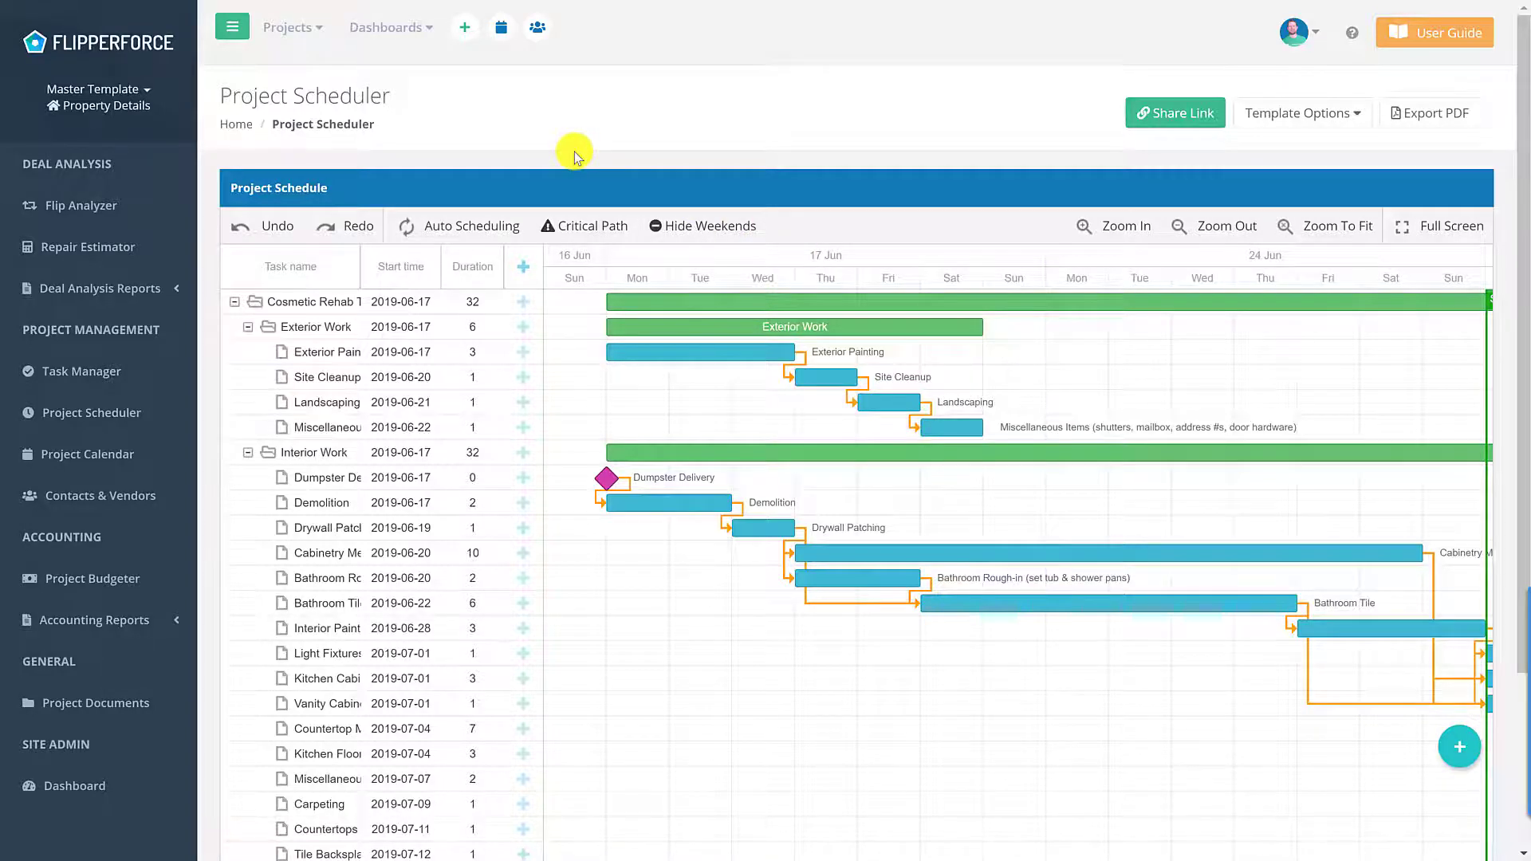
Return to the projects dashboard and open The Bat House project's property details.
{"action": "left_click", "coordinate": [419, 28]}
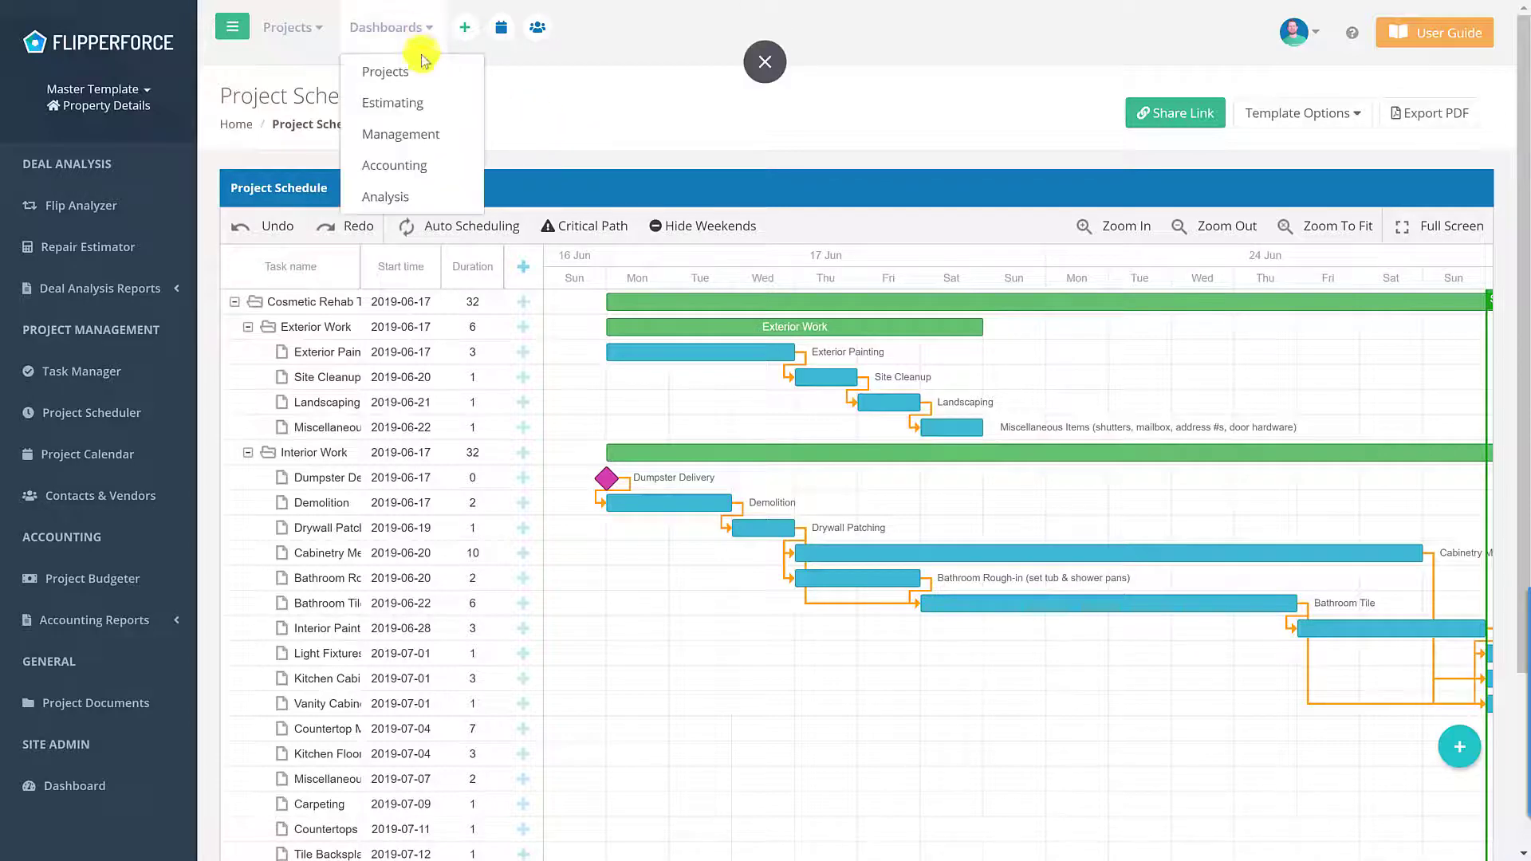
{"action": "left_click", "coordinate": [422, 70]}
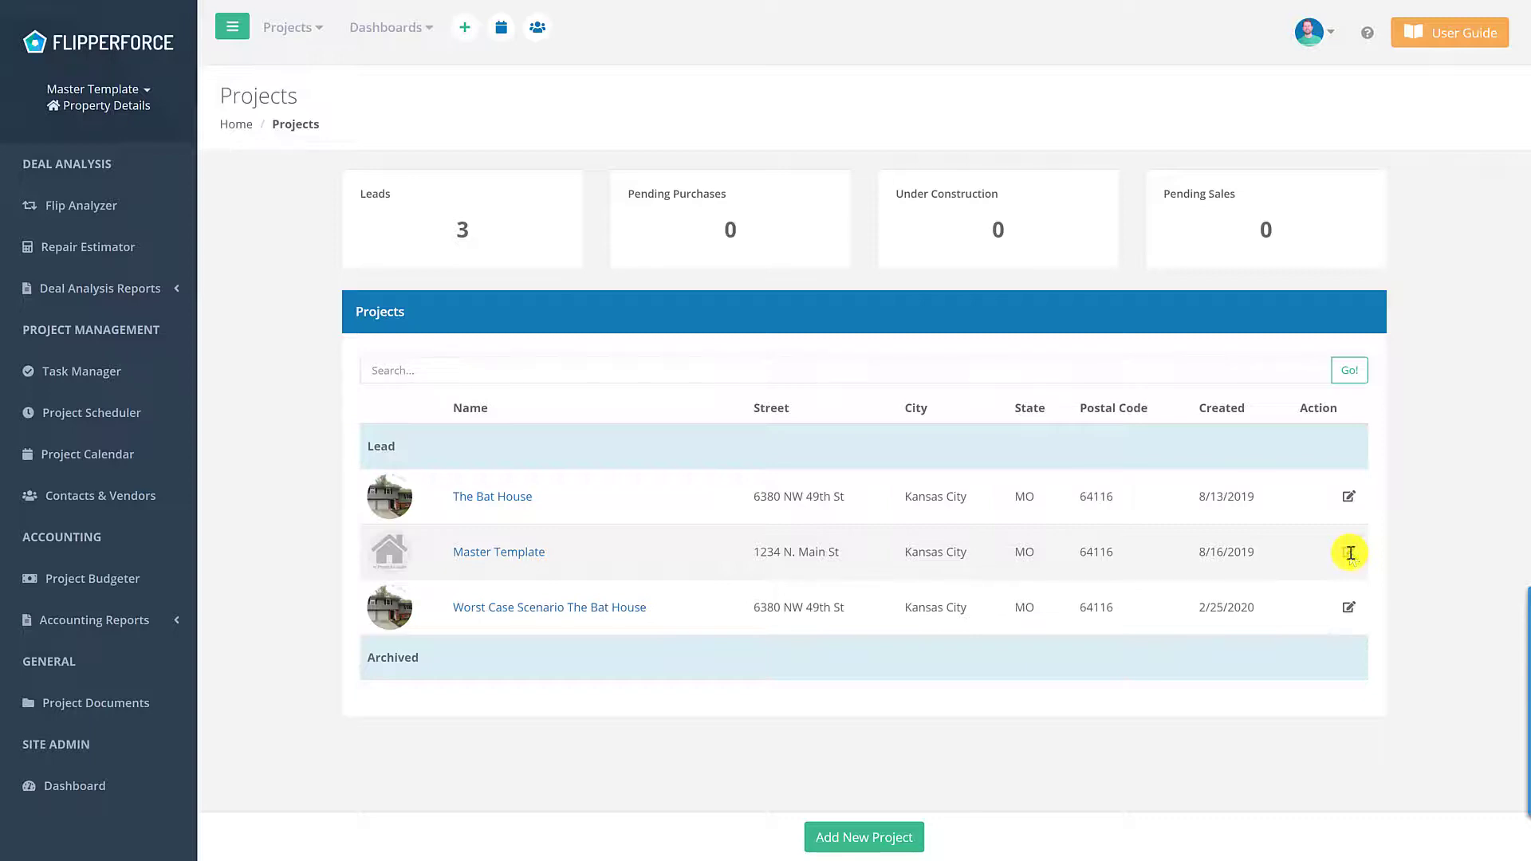
{"action": "left_click", "coordinate": [511, 503]}
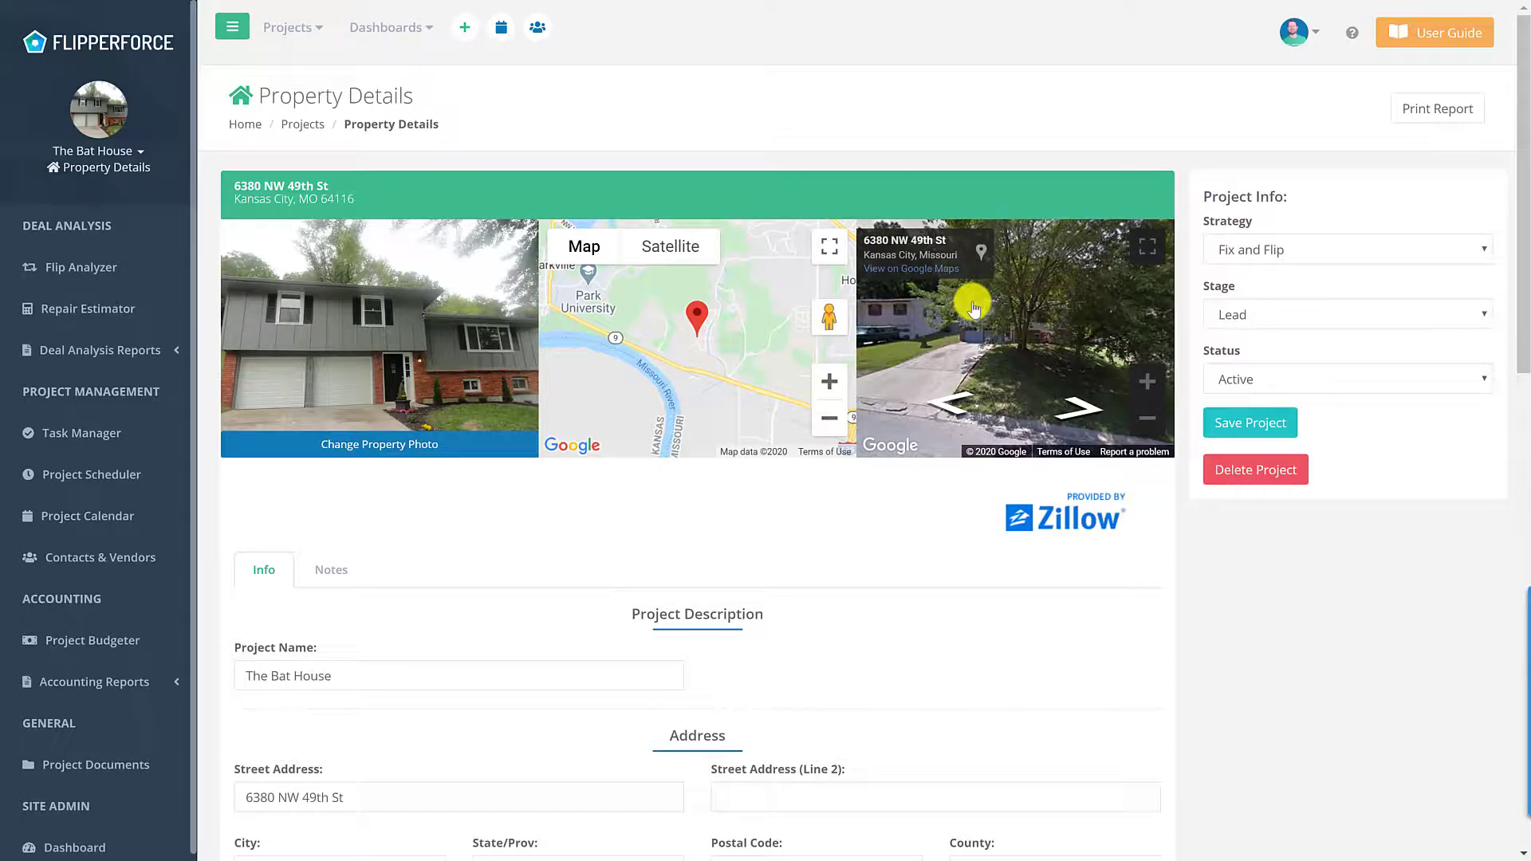
Look around The Bat House's street in the property's Street View and expand it to full screen.
{"action": "left_click", "coordinate": [933, 331]}
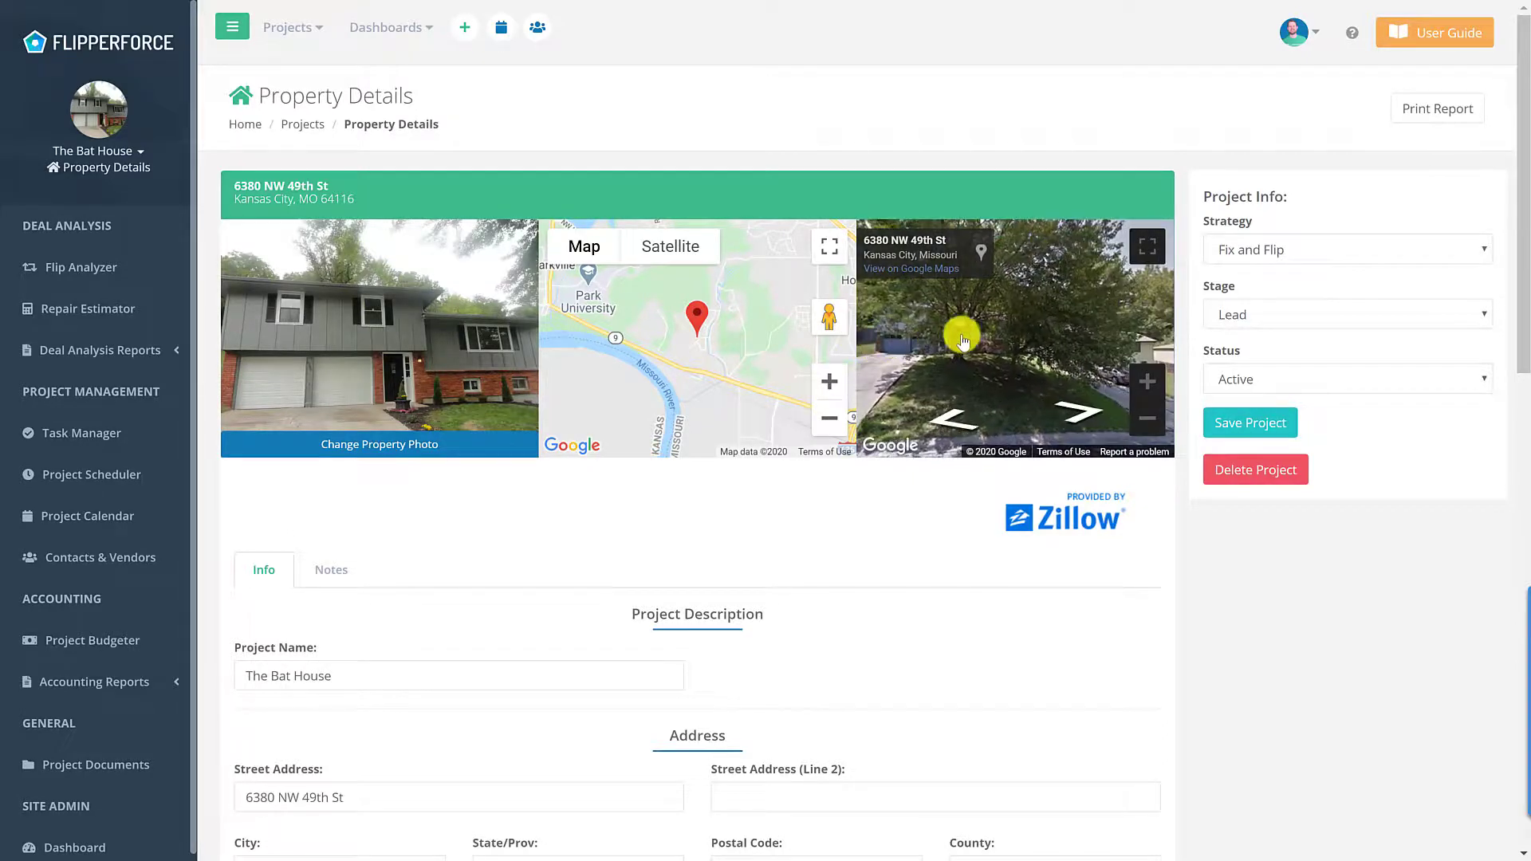
{"action": "left_click", "coordinate": [1038, 312]}
{"action": "left_click_drag", "start_coordinate": [1111, 318], "coordinate": [1015, 311]}
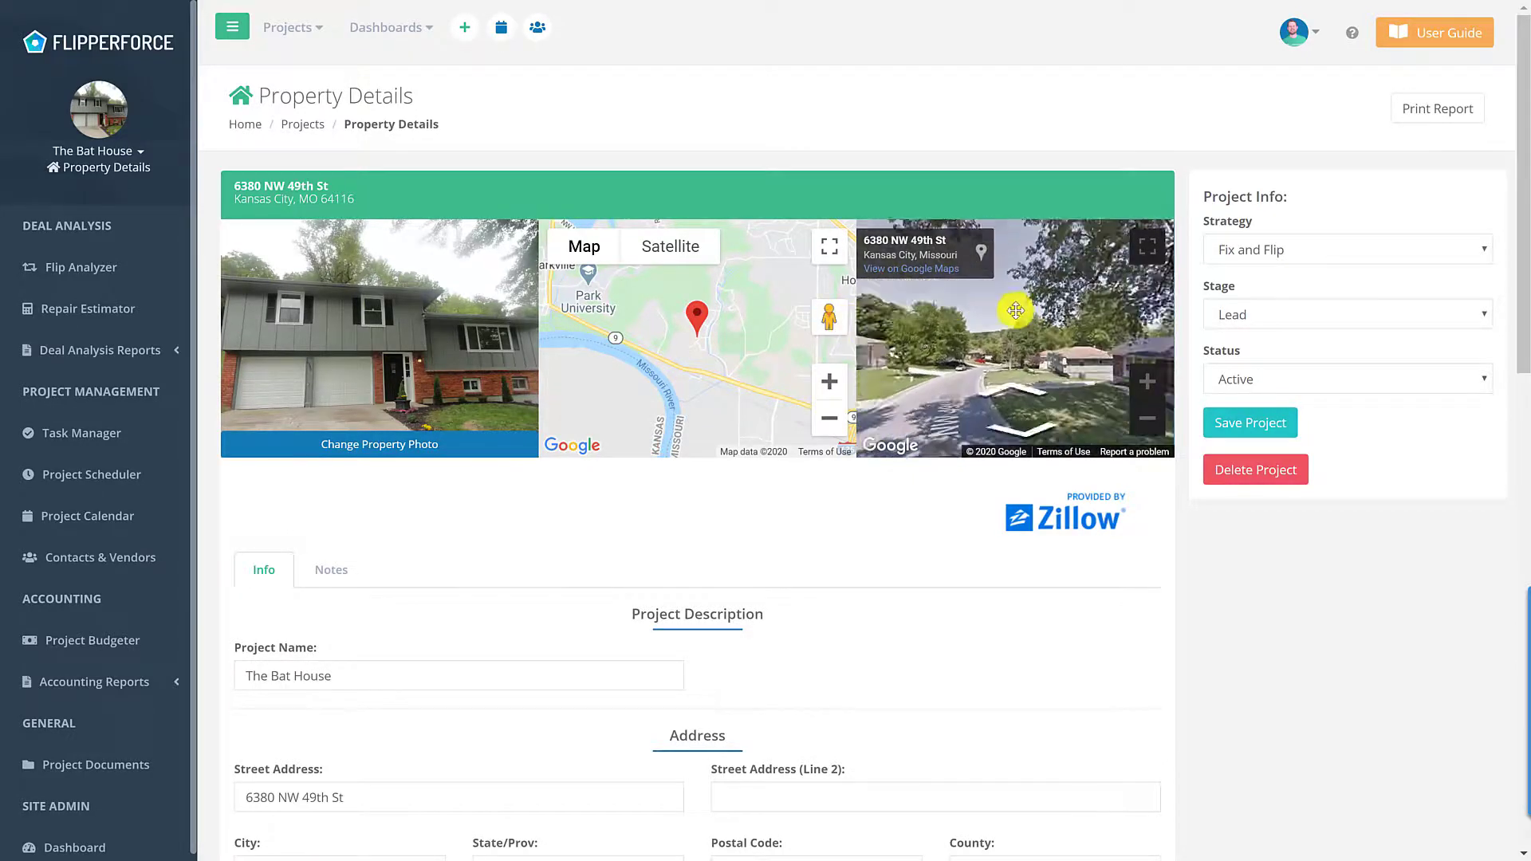
{"action": "left_click", "coordinate": [1147, 246]}
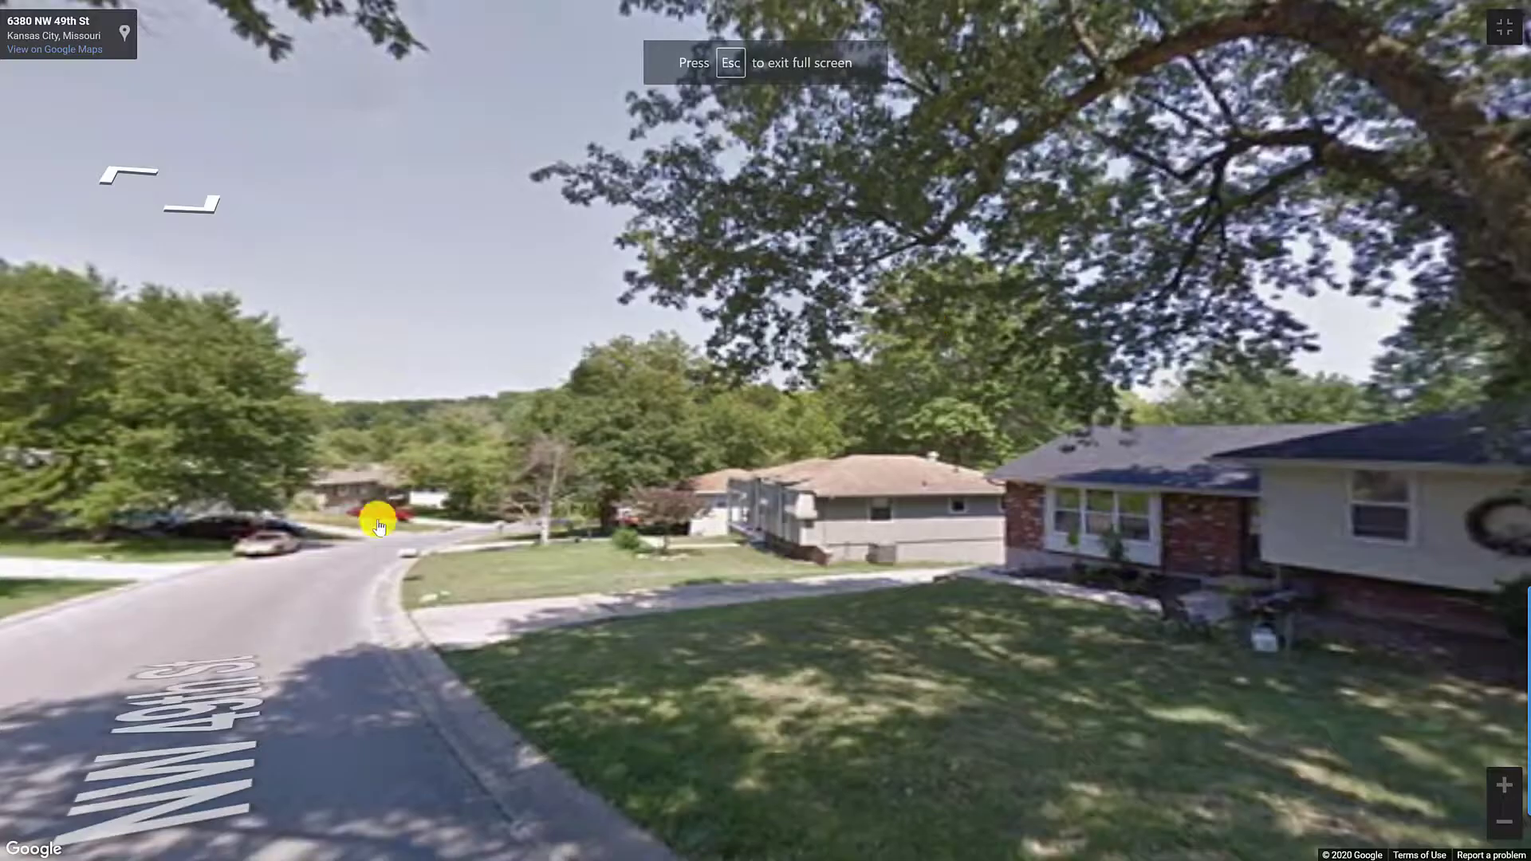
{"action": "left_click", "coordinate": [612, 438]}
{"action": "left_click", "coordinate": [394, 506]}
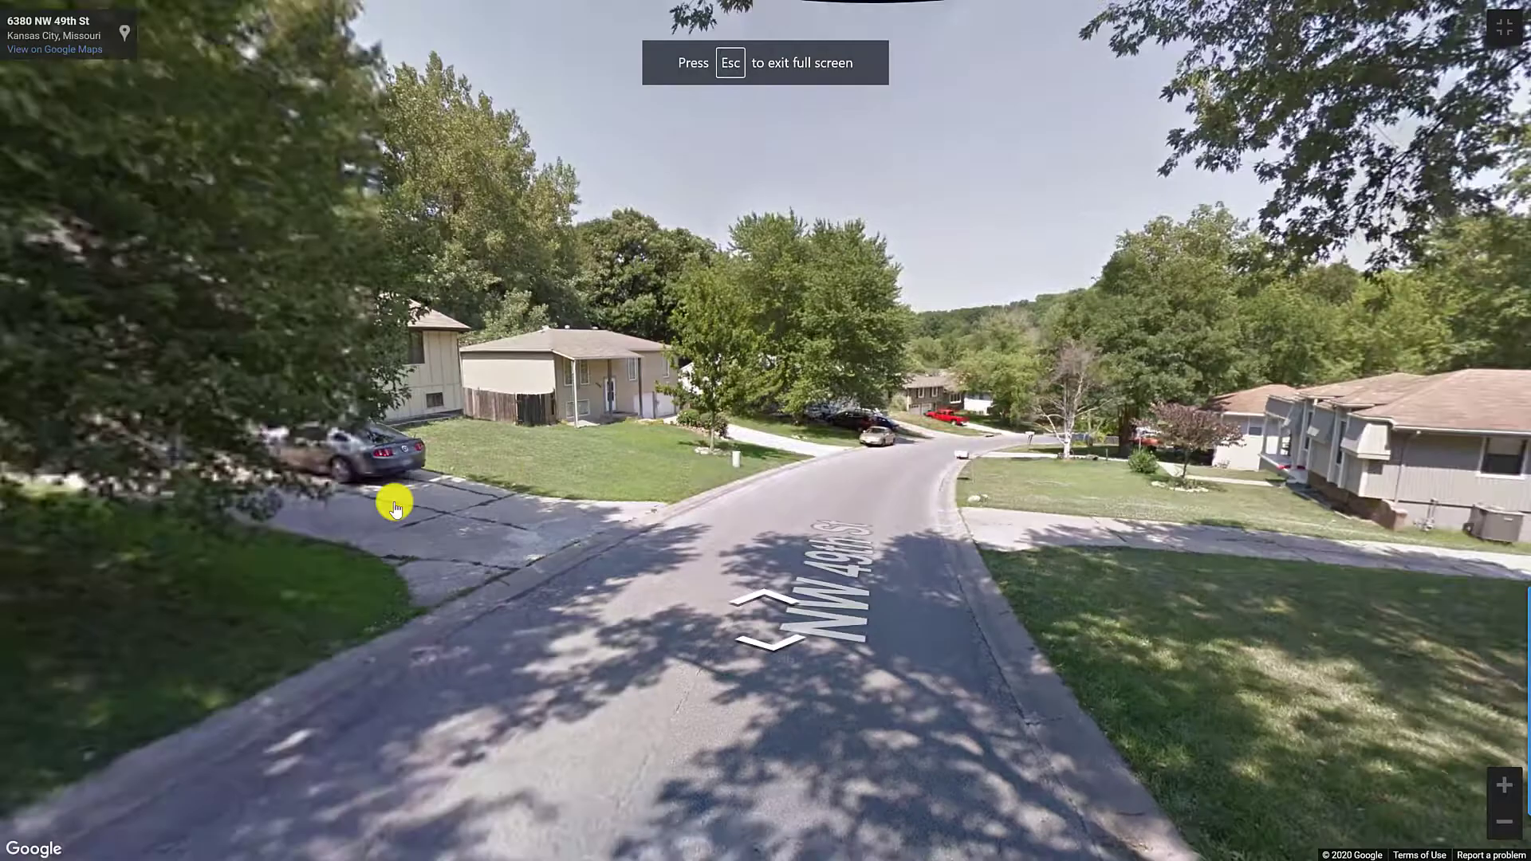
Look around the neighbouring houses and fenced yard in The Bat House's full-screen Street View, and return to the property details.
{"action": "left_click", "coordinate": [933, 417]}
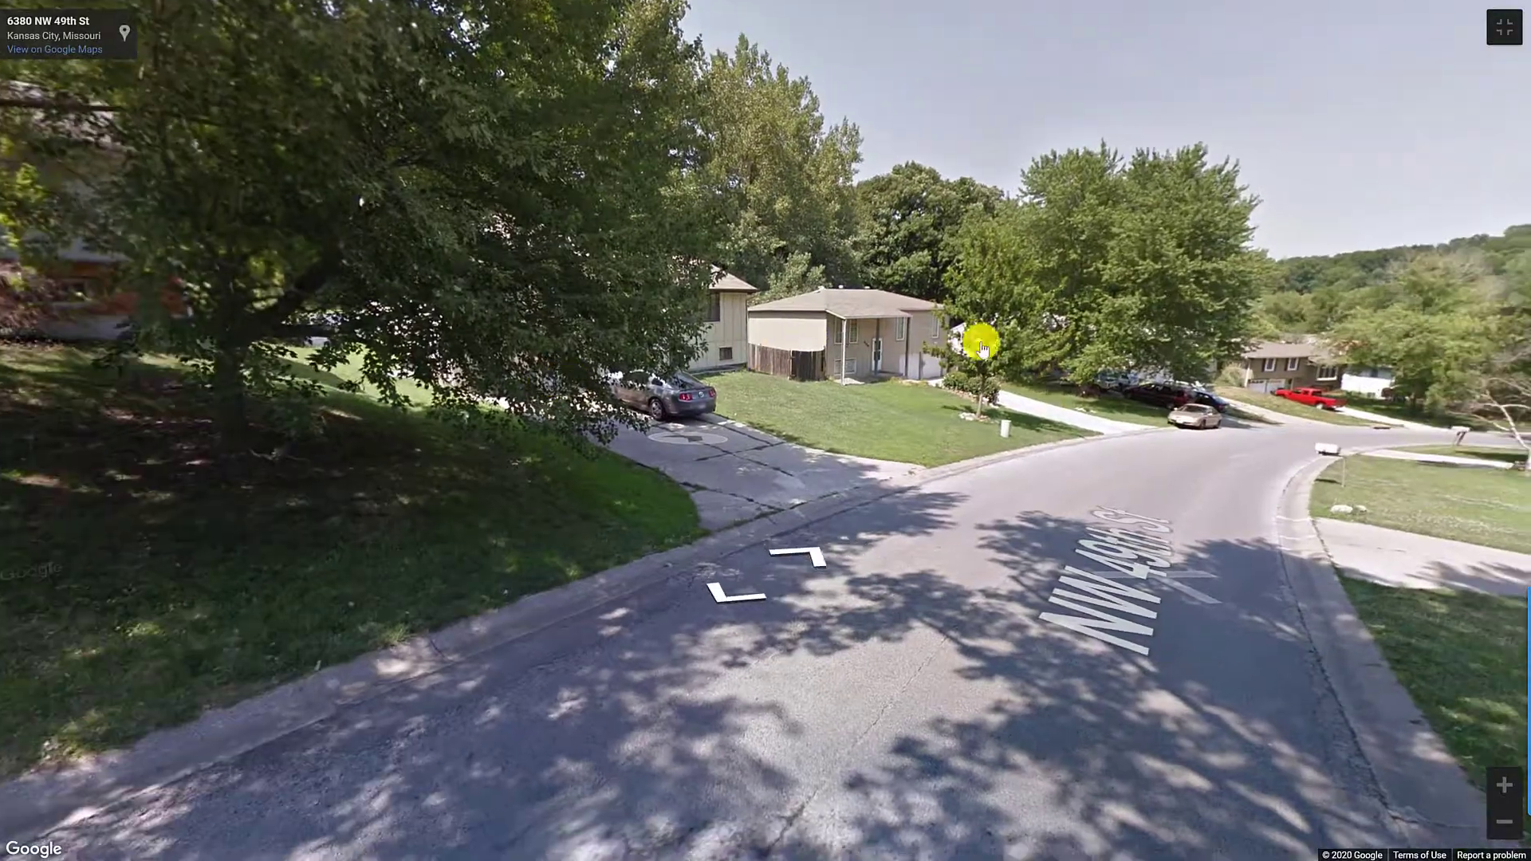
{"action": "left_click", "coordinate": [981, 338]}
{"action": "left_click", "coordinate": [1314, 333]}
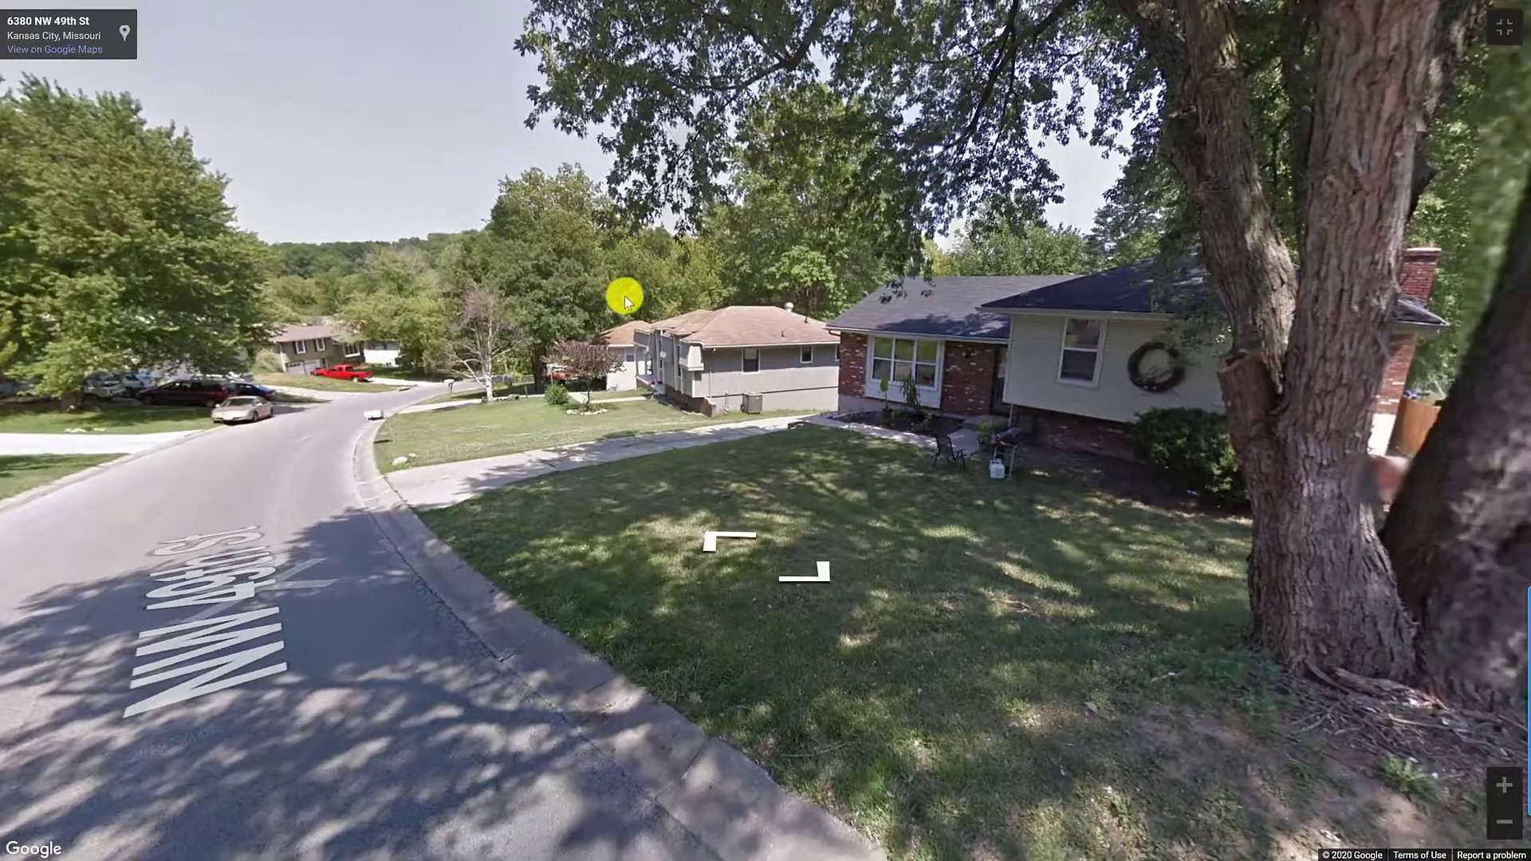
{"action": "left_click_drag", "start_coordinate": [1387, 296], "coordinate": [623, 334]}
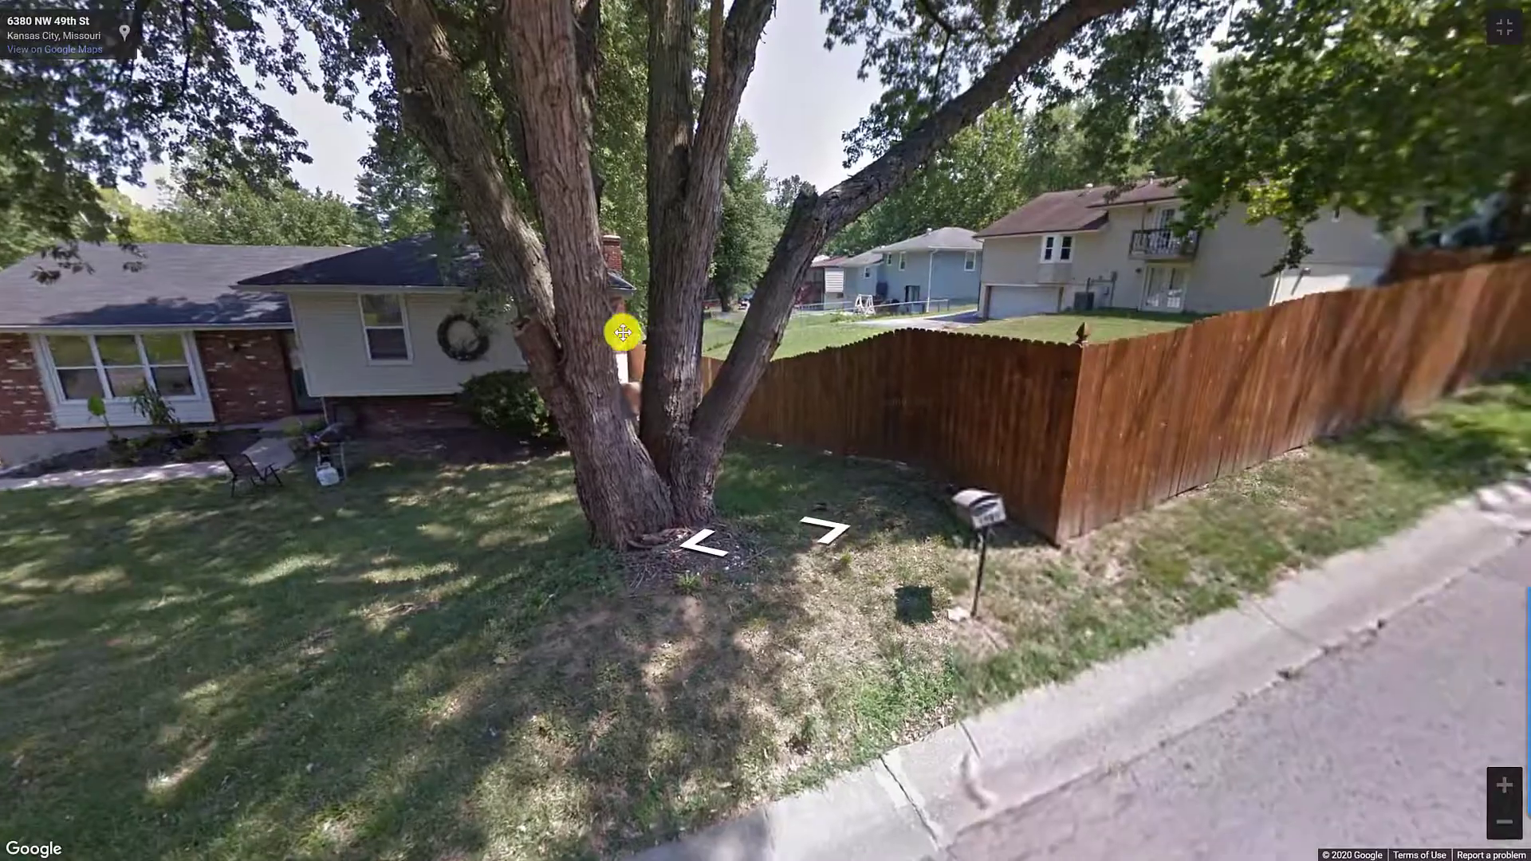
{"action": "left_click", "coordinate": [1117, 331]}
{"action": "key", "text": "Escape"}
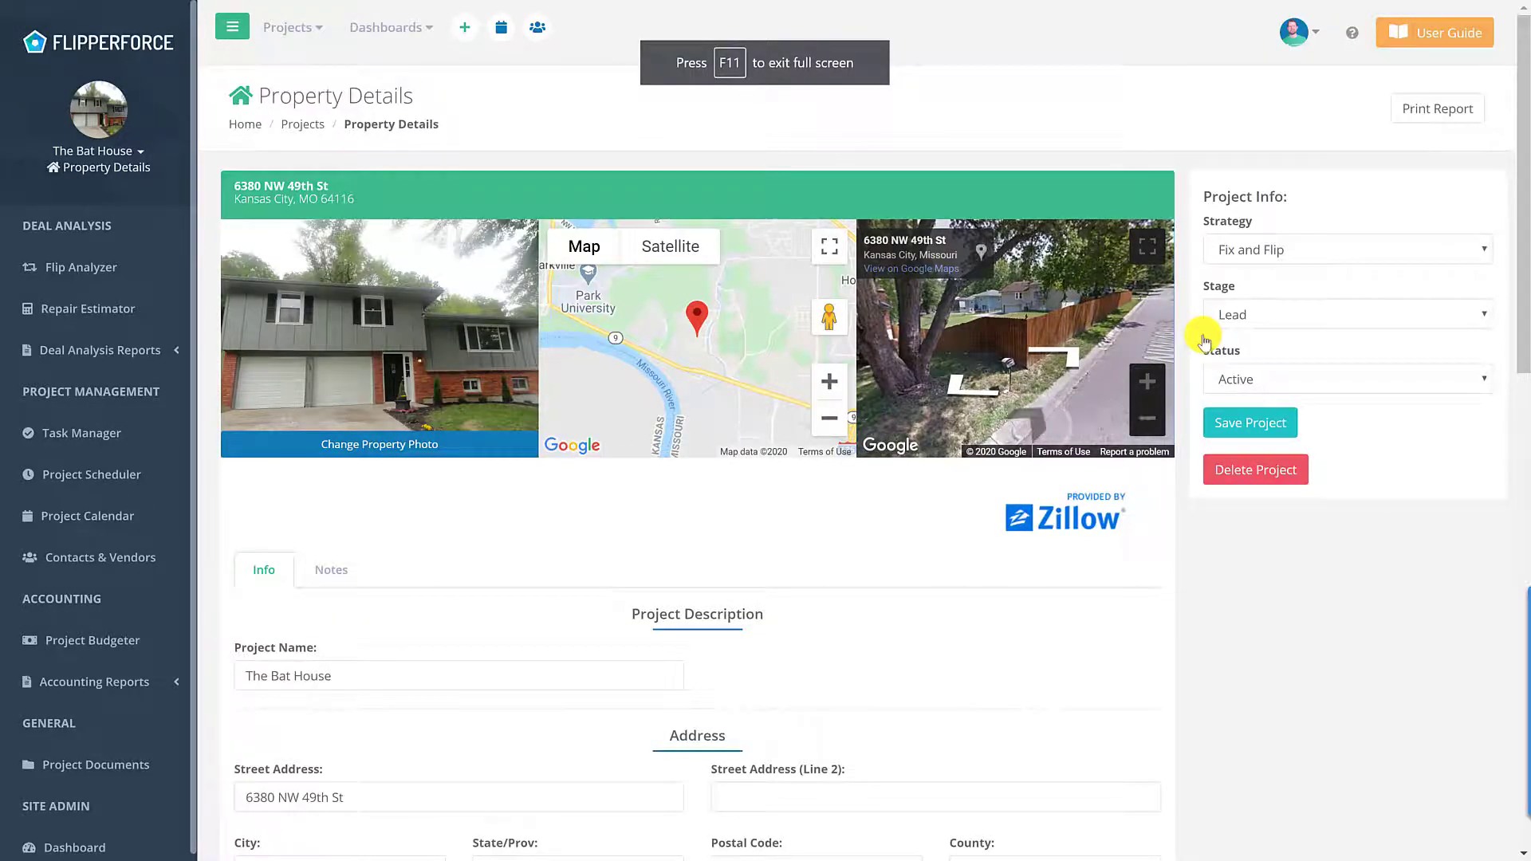
{"action": "left_click", "coordinate": [1259, 477]}
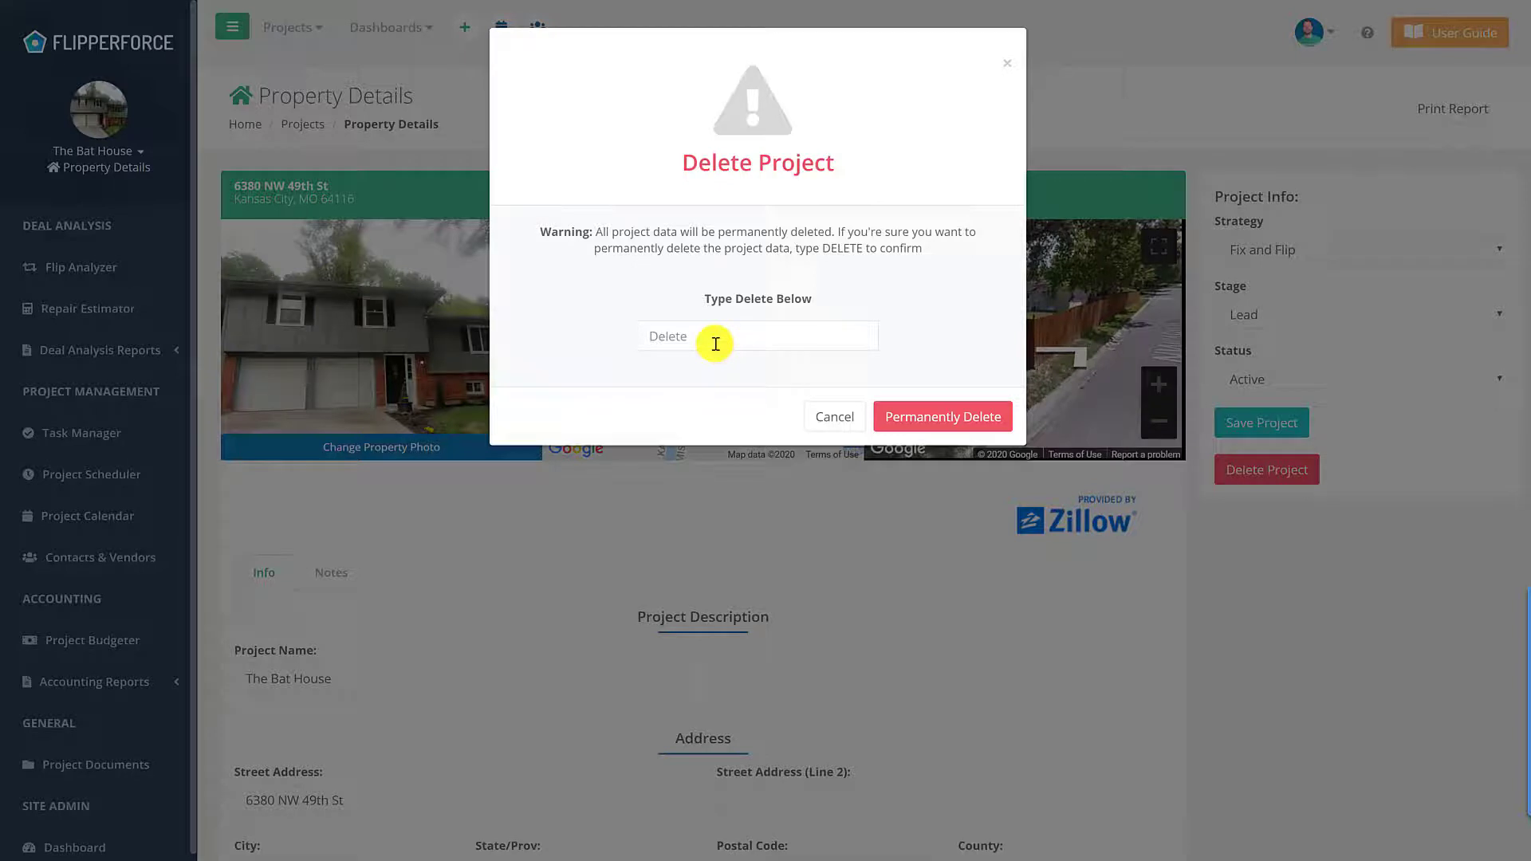
{"action": "left_click", "coordinate": [715, 344]}
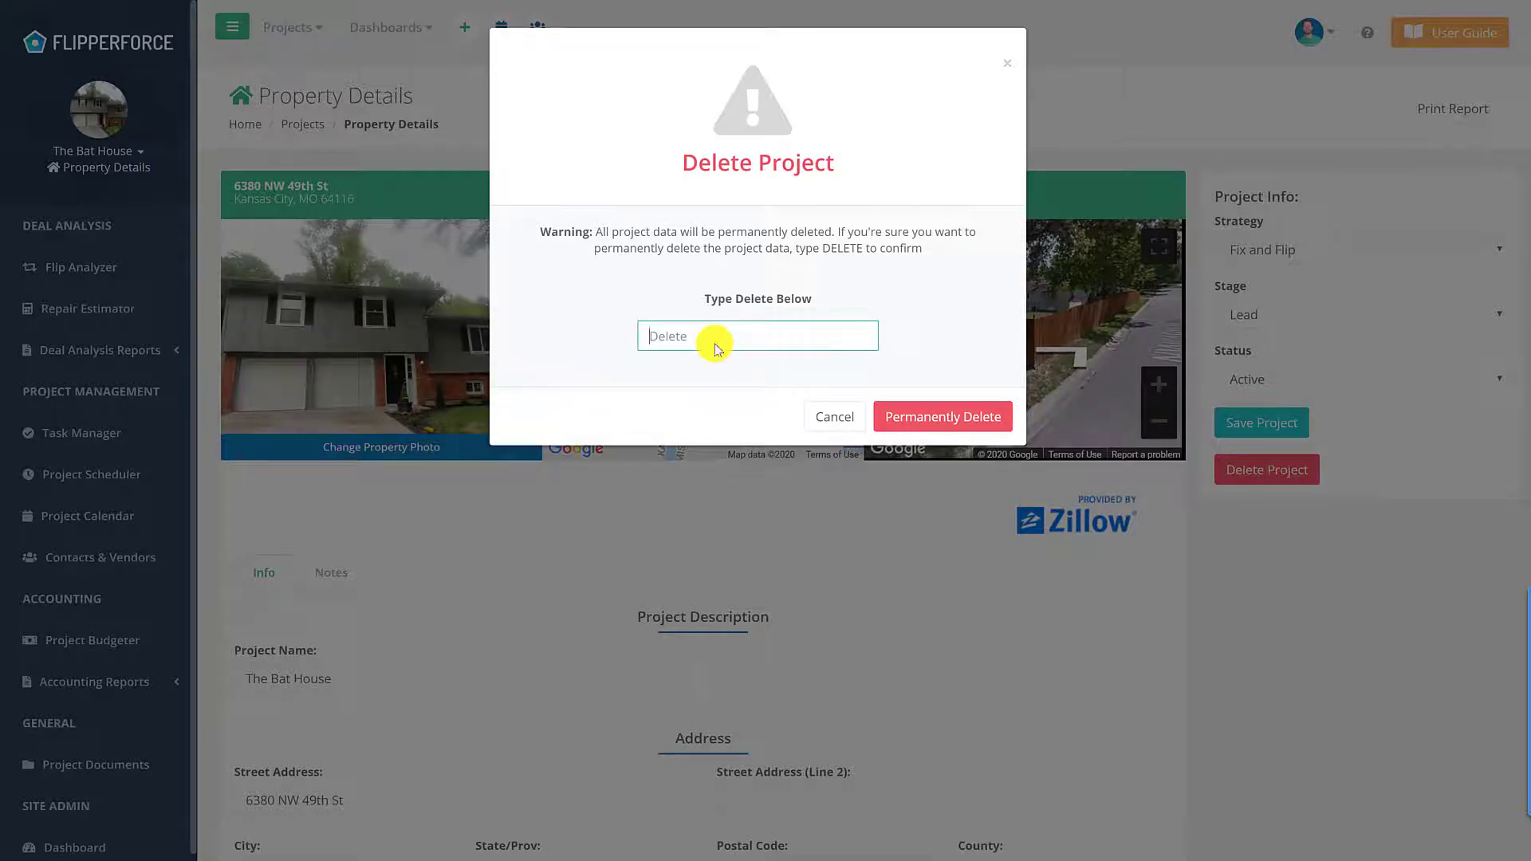
{"action": "left_click", "coordinate": [830, 415]}
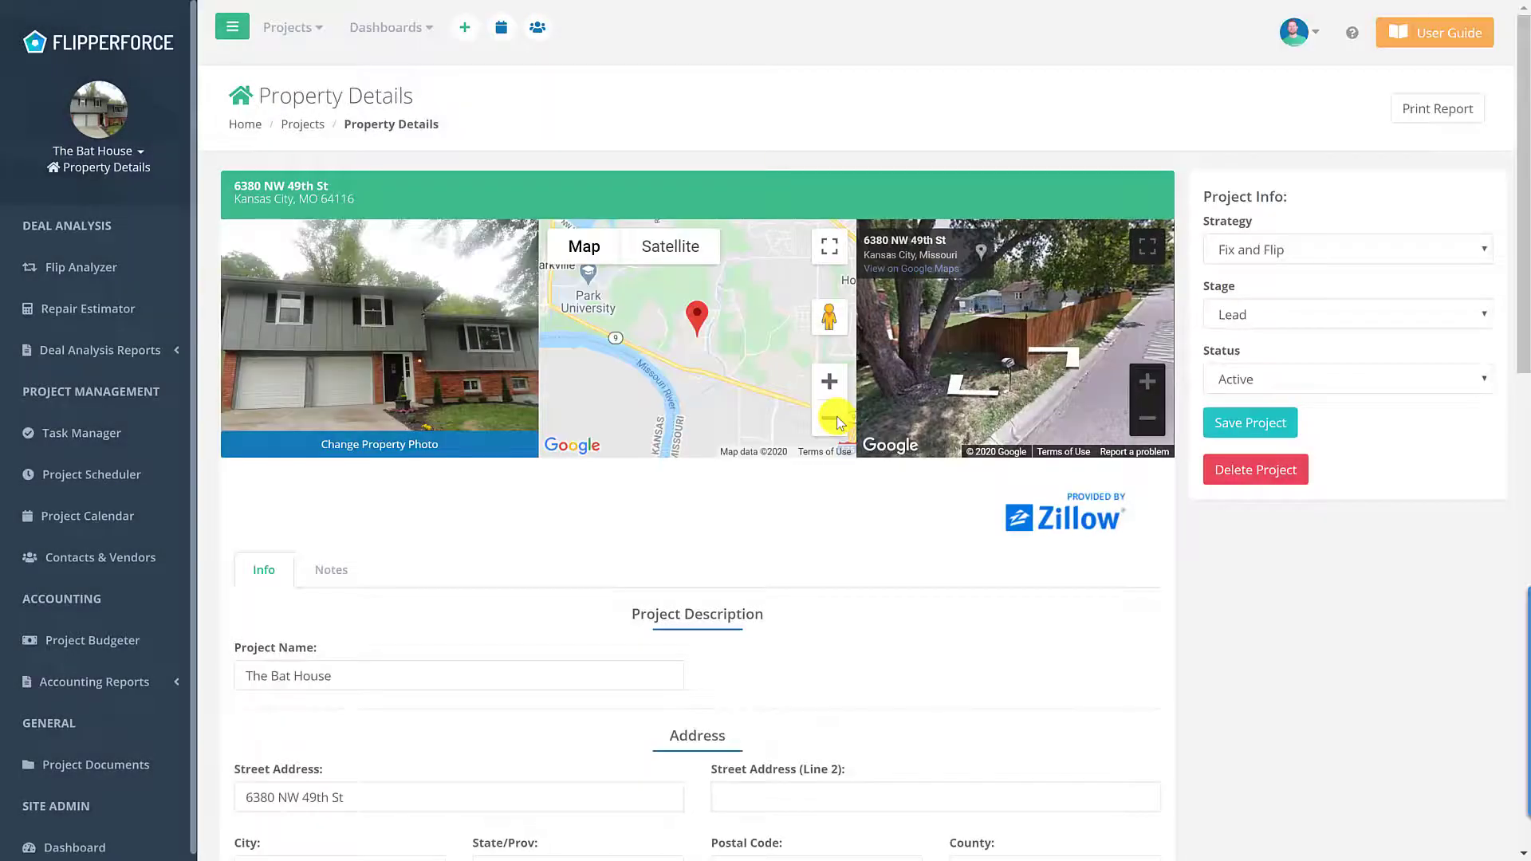
Fill in the confirmation word Delete for deleting The Bat House project, and cancel the deletion.
{"action": "left_click", "coordinate": [1254, 472]}
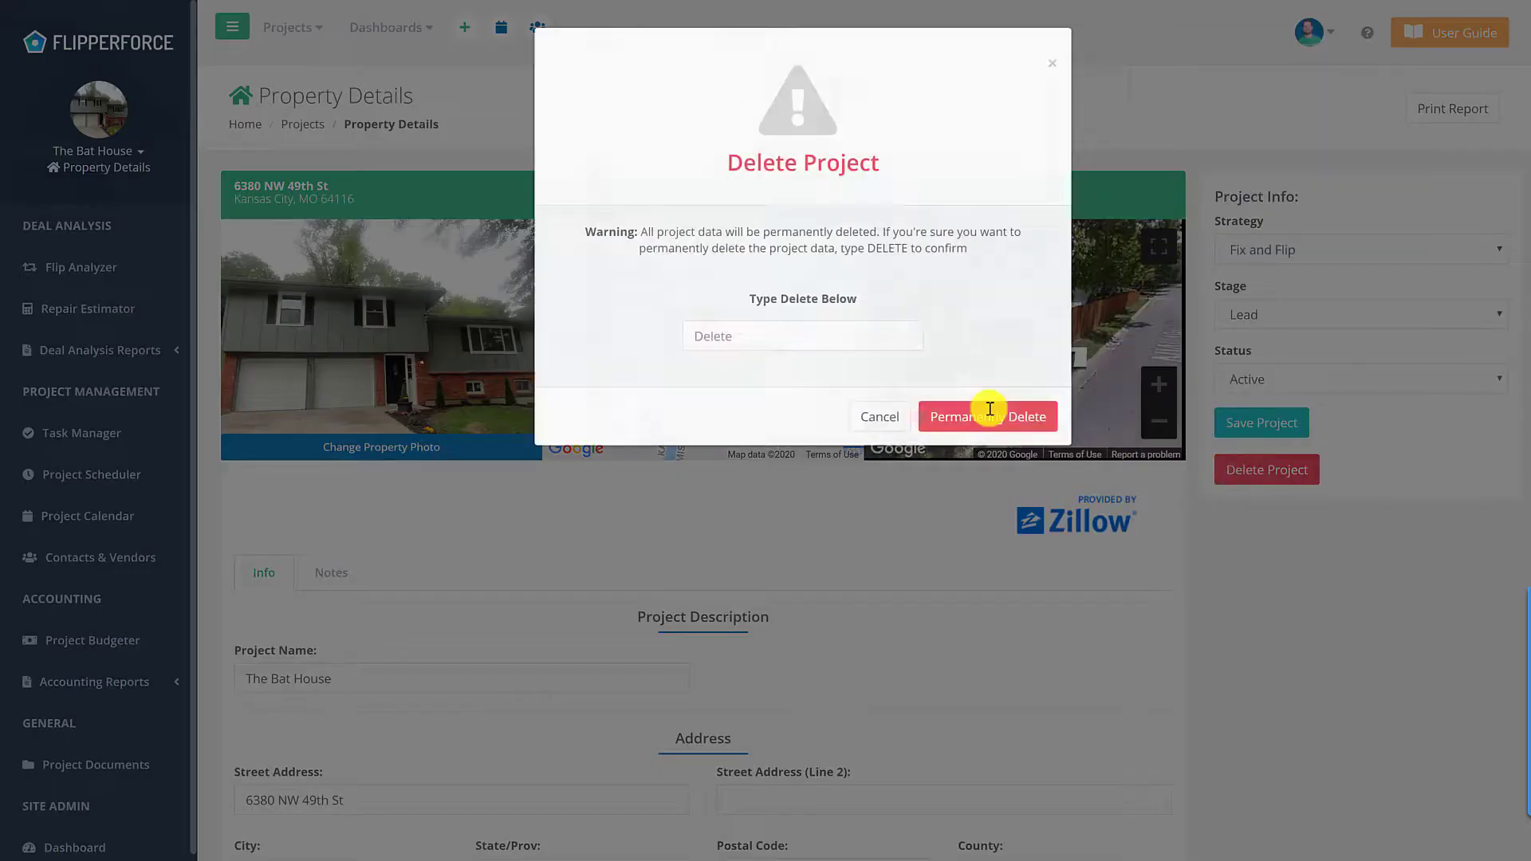
{"action": "left_click", "coordinate": [723, 346]}
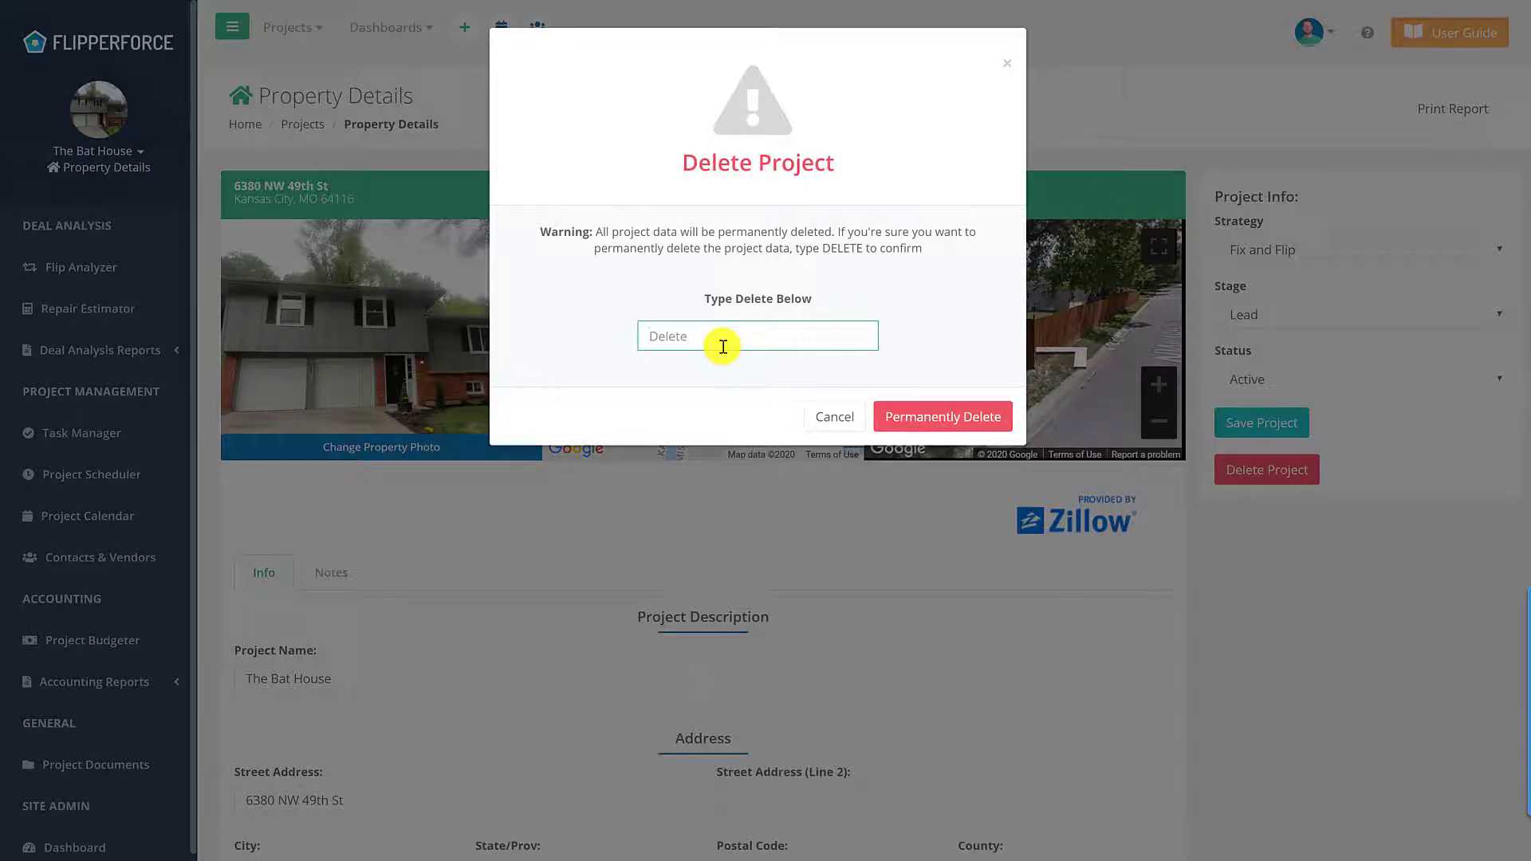
{"action": "type", "text": "Delete"}
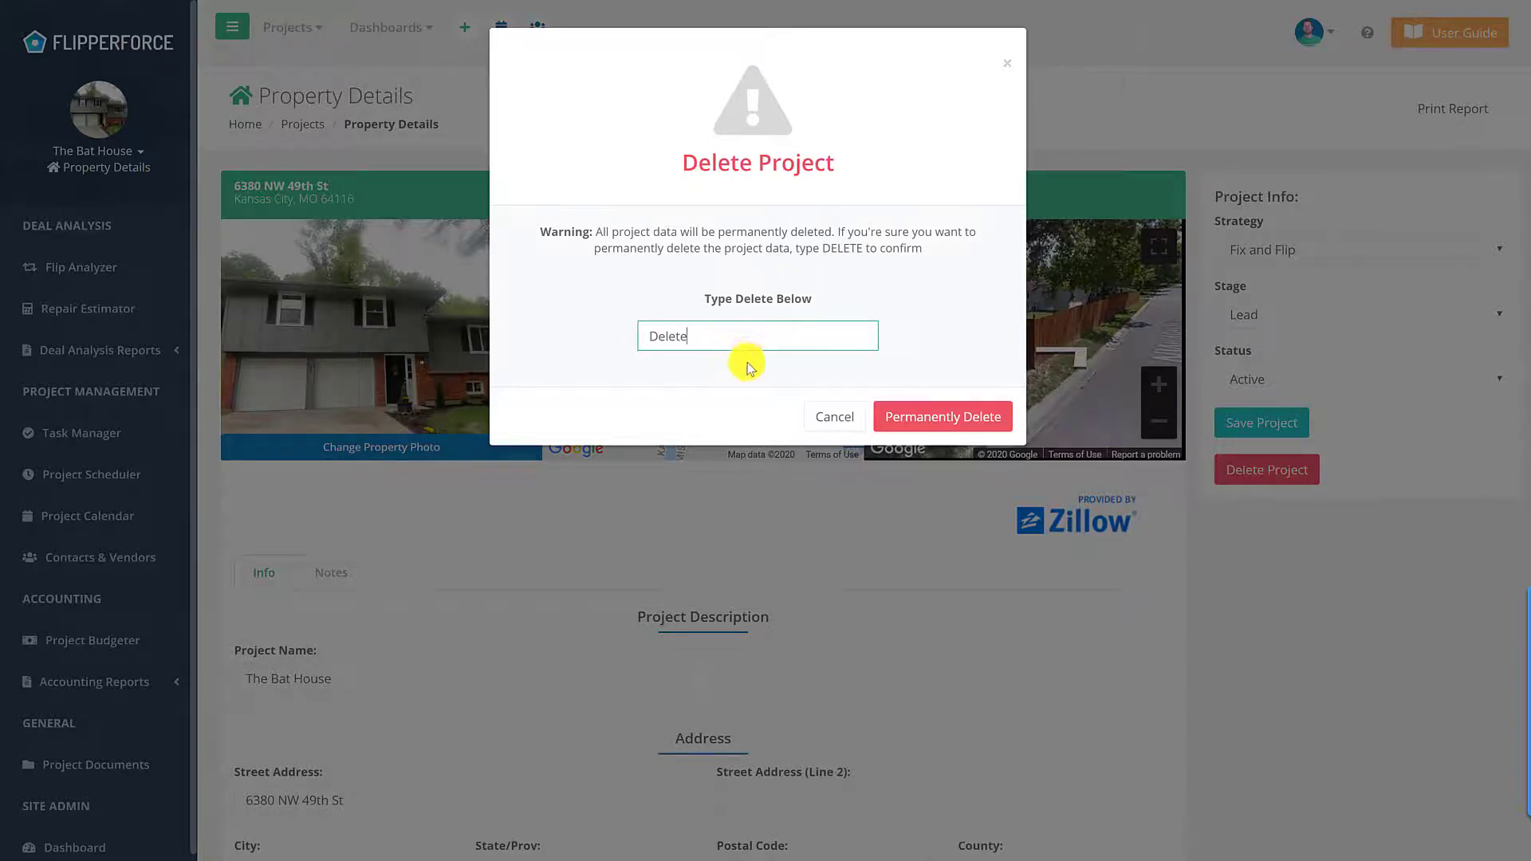
{"action": "left_click", "coordinate": [834, 419]}
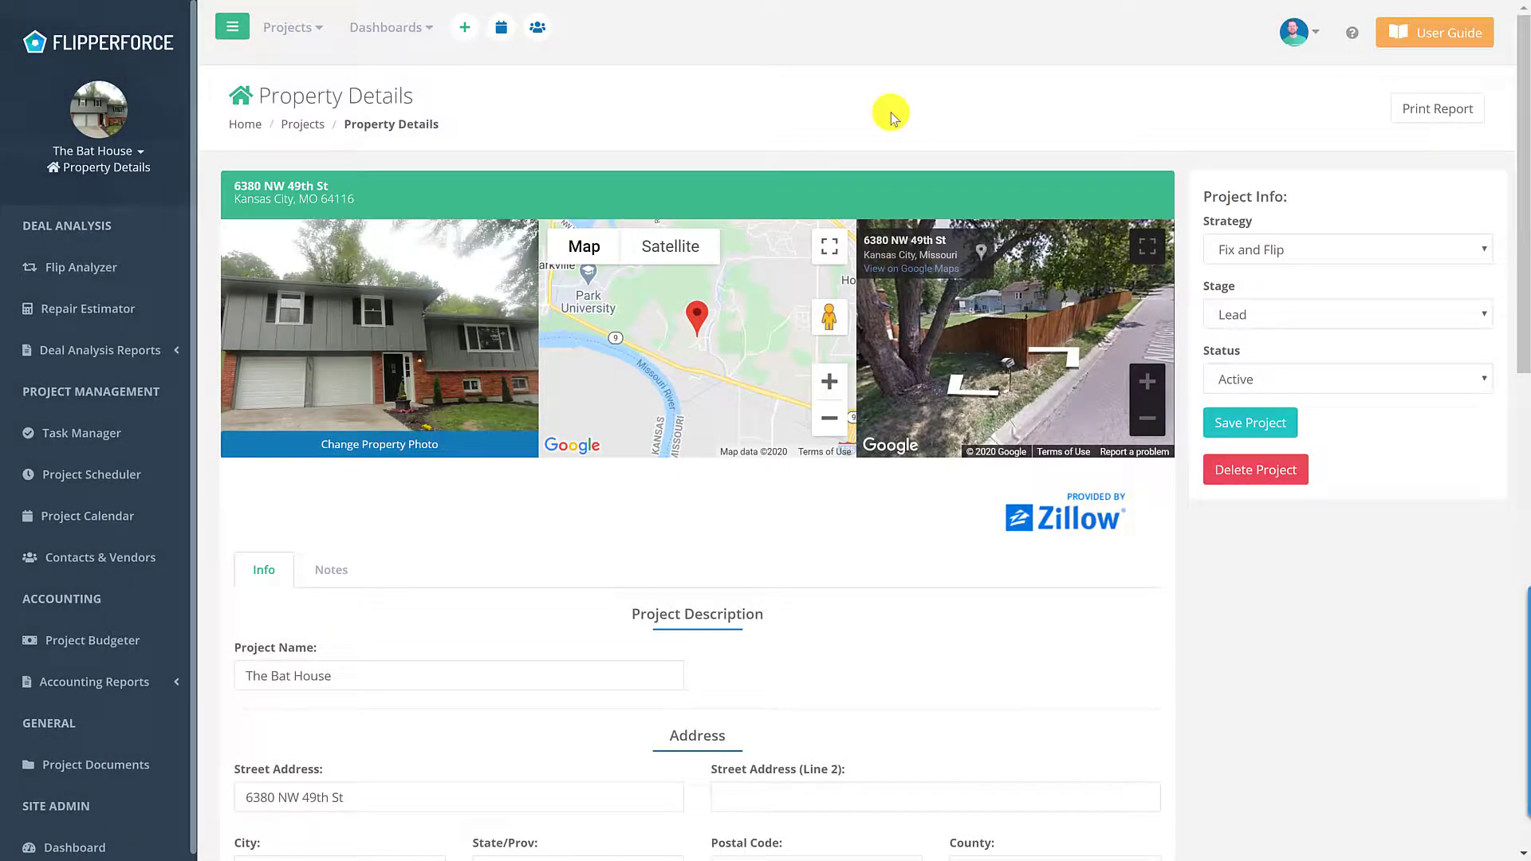
Open the account's profile settings and review the company information and About Us sections.
{"action": "left_click", "coordinate": [1301, 36]}
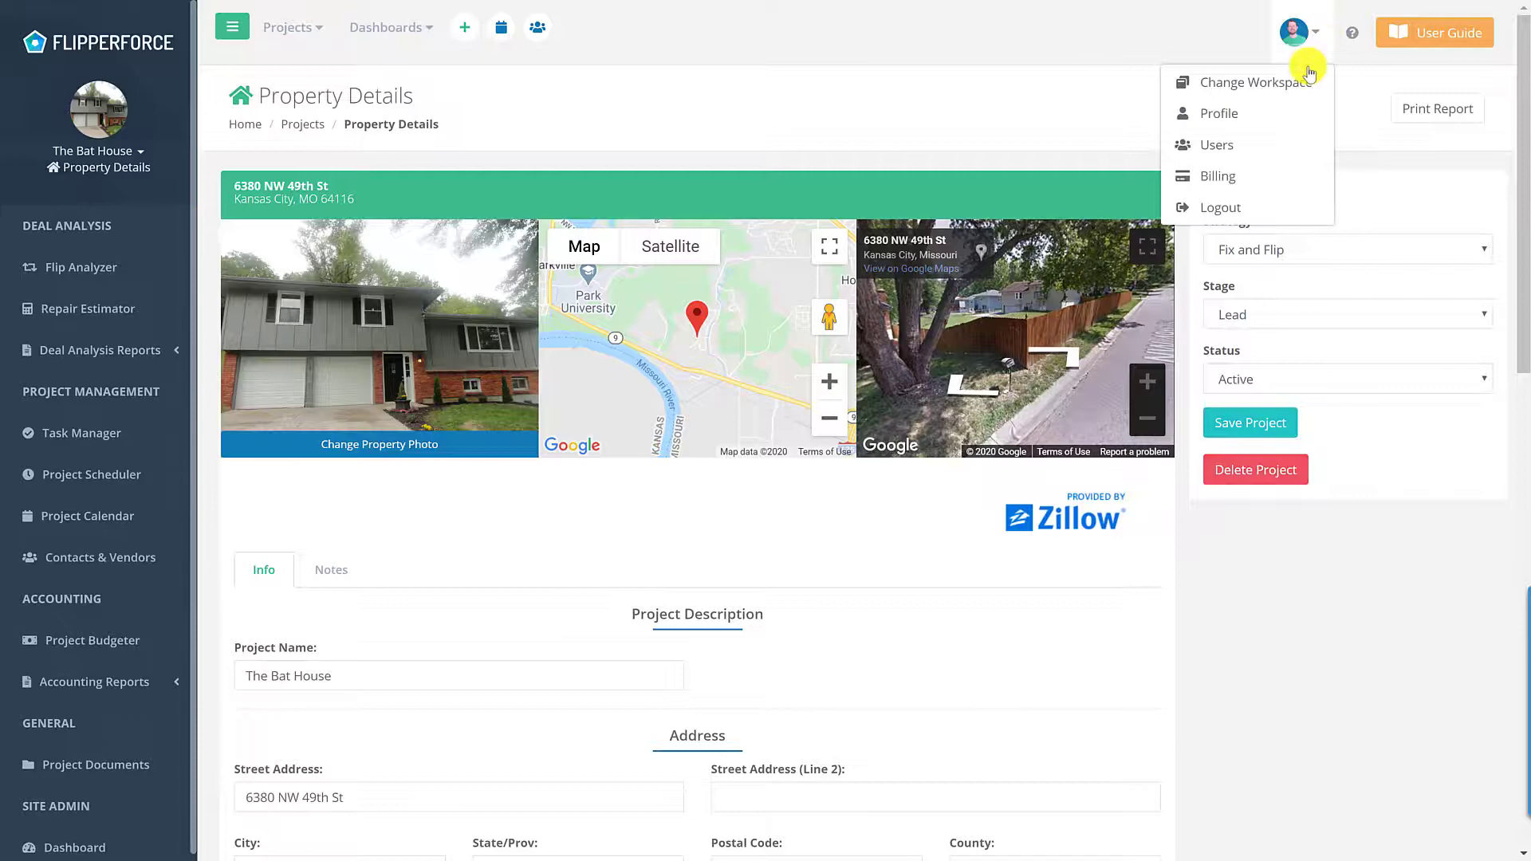
{"action": "left_click", "coordinate": [1287, 127]}
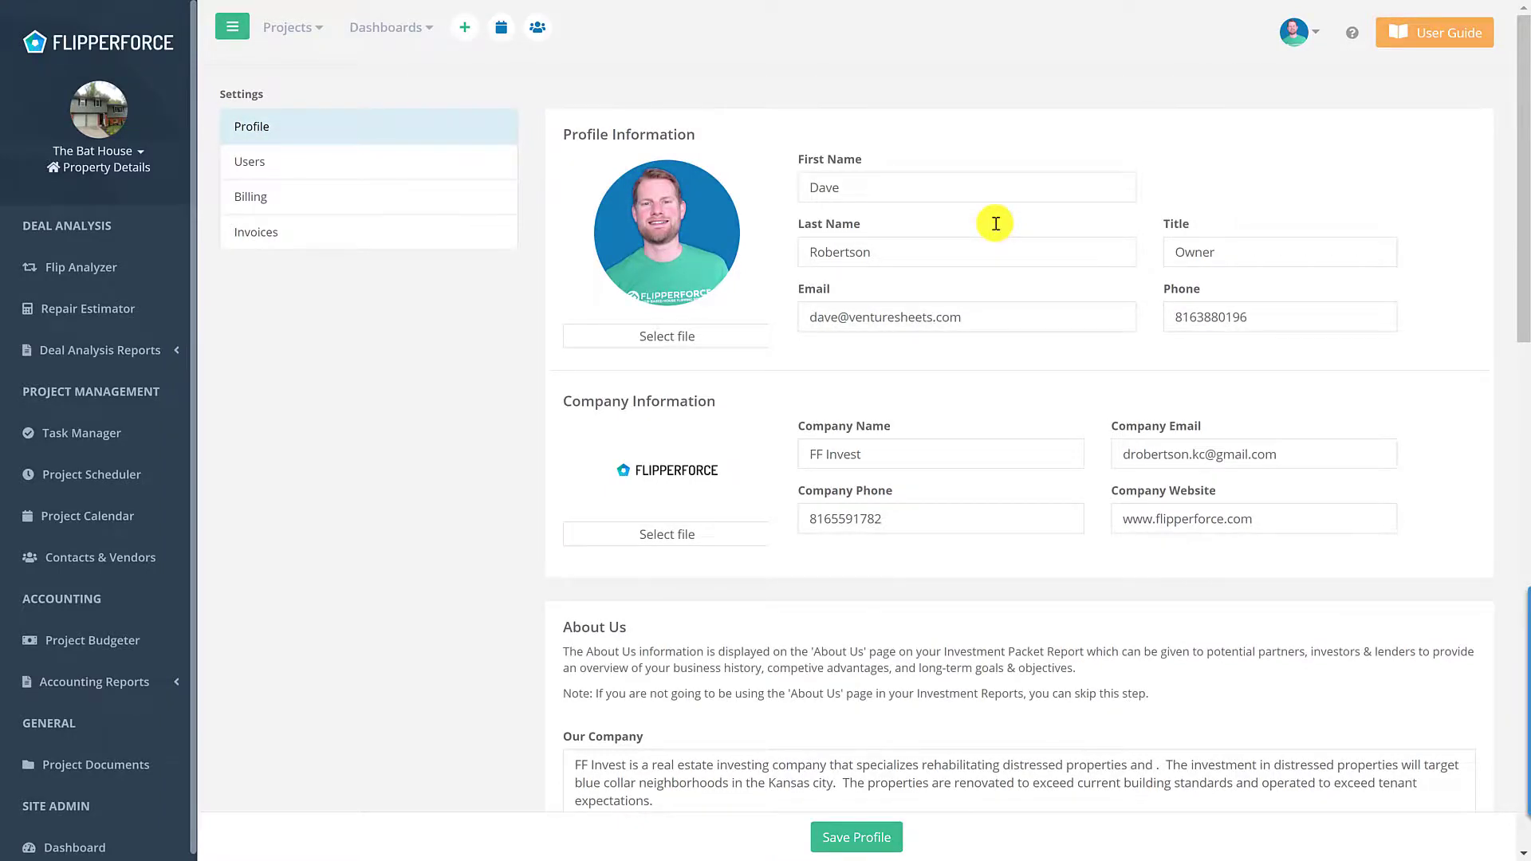
{"action": "scroll", "coordinate": [996, 223], "scroll_direction": "down", "scroll_amount": 5}
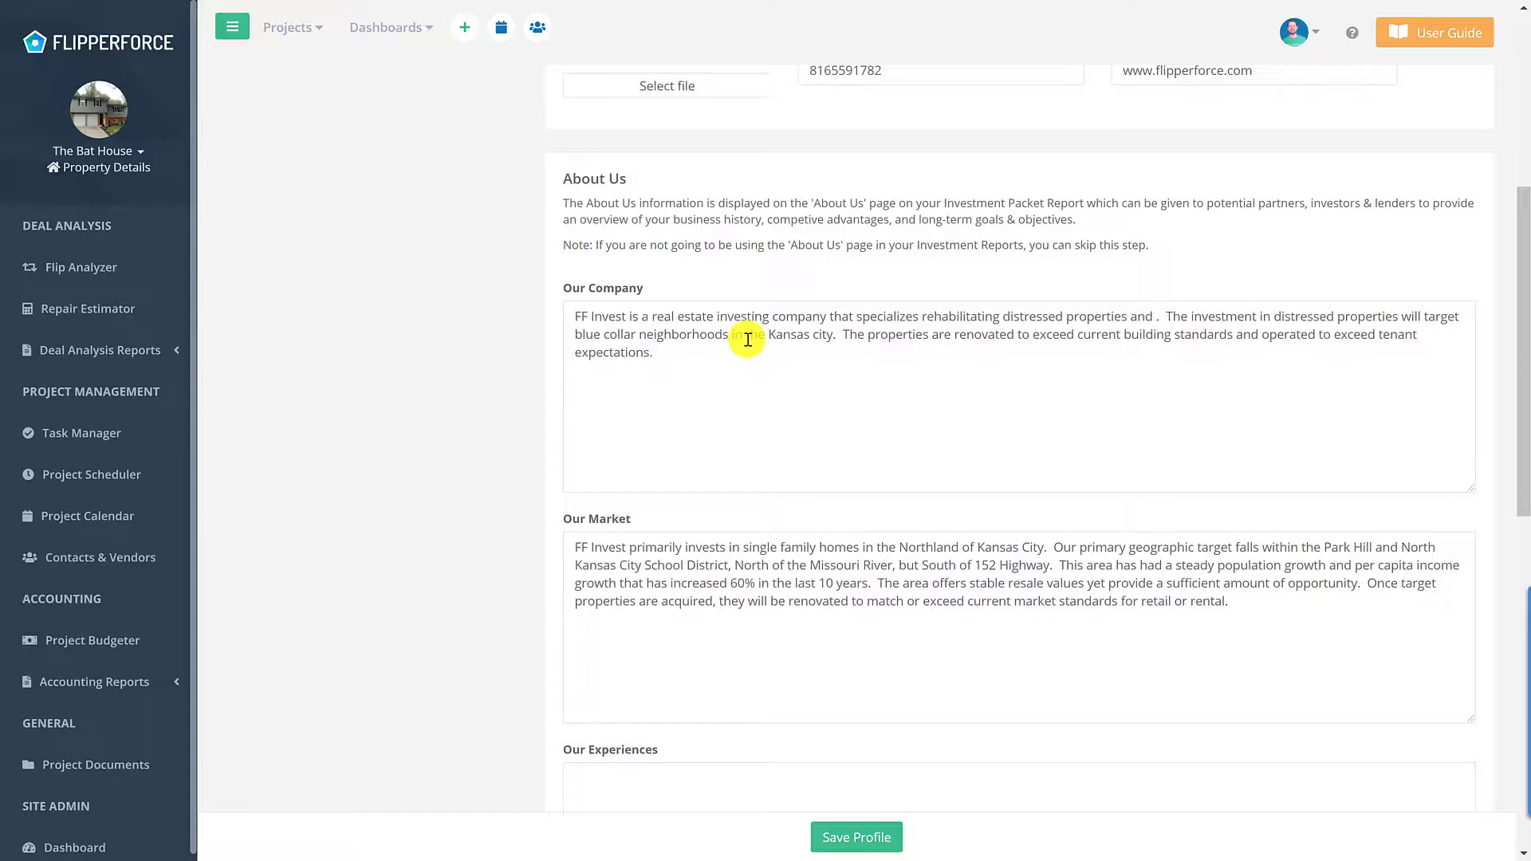
{"action": "scroll", "coordinate": [782, 357], "scroll_direction": "down", "scroll_amount": 5}
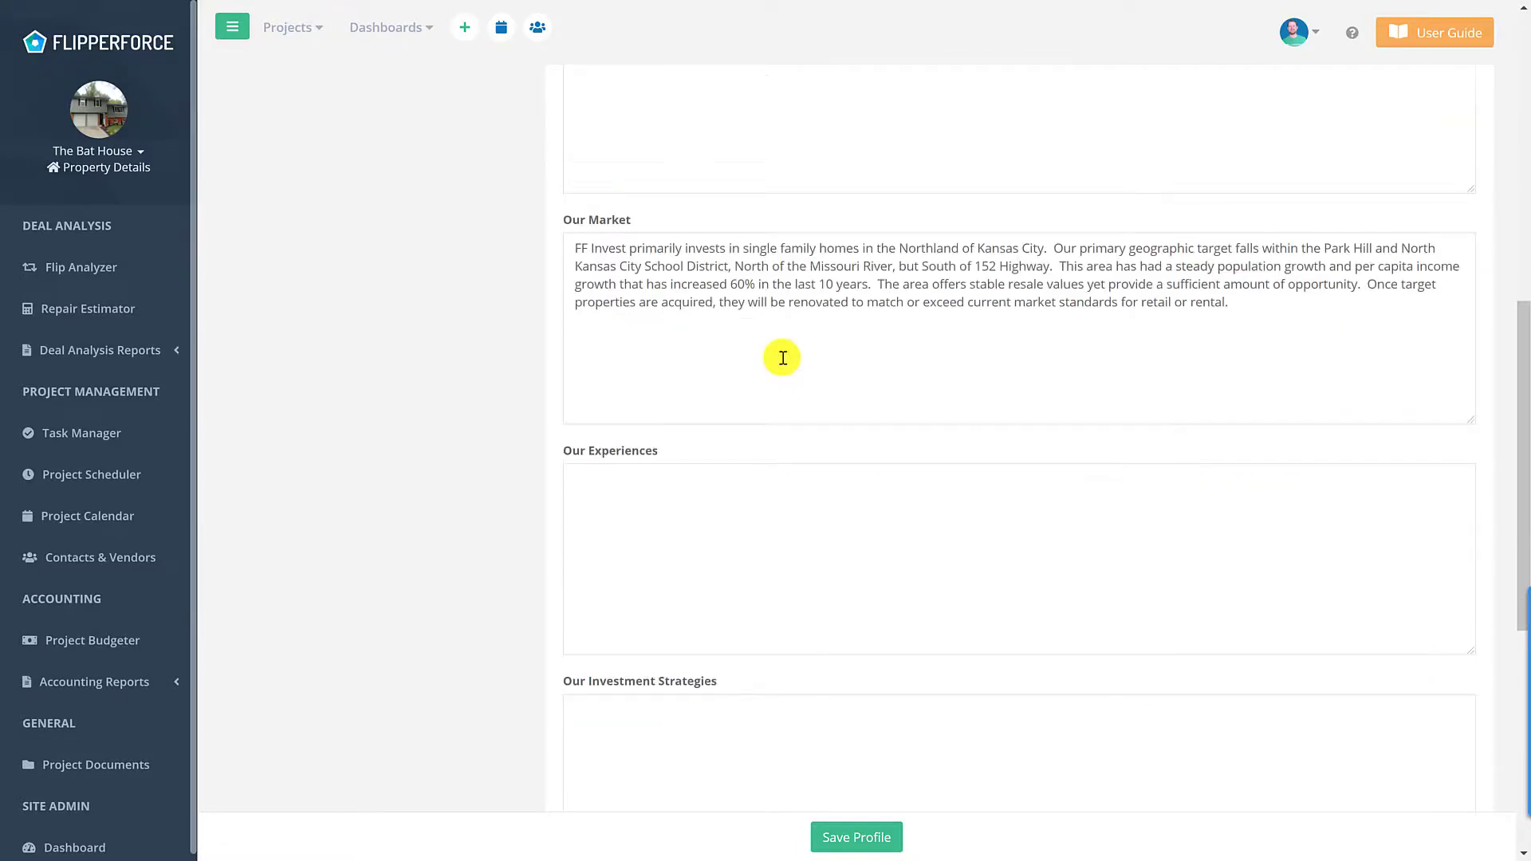
{"action": "scroll", "coordinate": [782, 358], "scroll_direction": "down", "scroll_amount": 3}
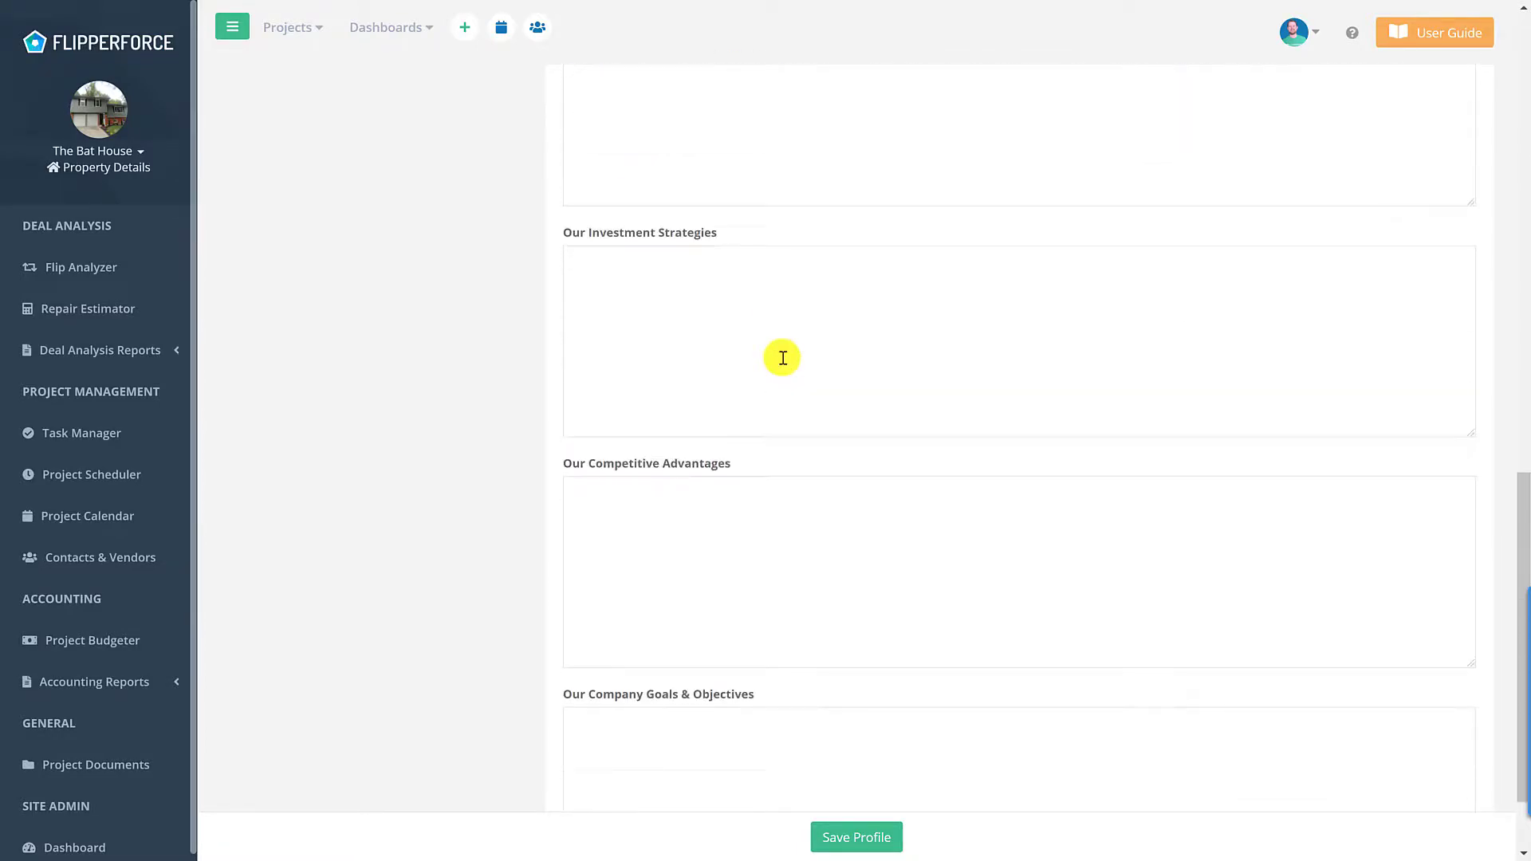
{"action": "scroll", "coordinate": [782, 358], "scroll_direction": "up", "scroll_amount": 5}
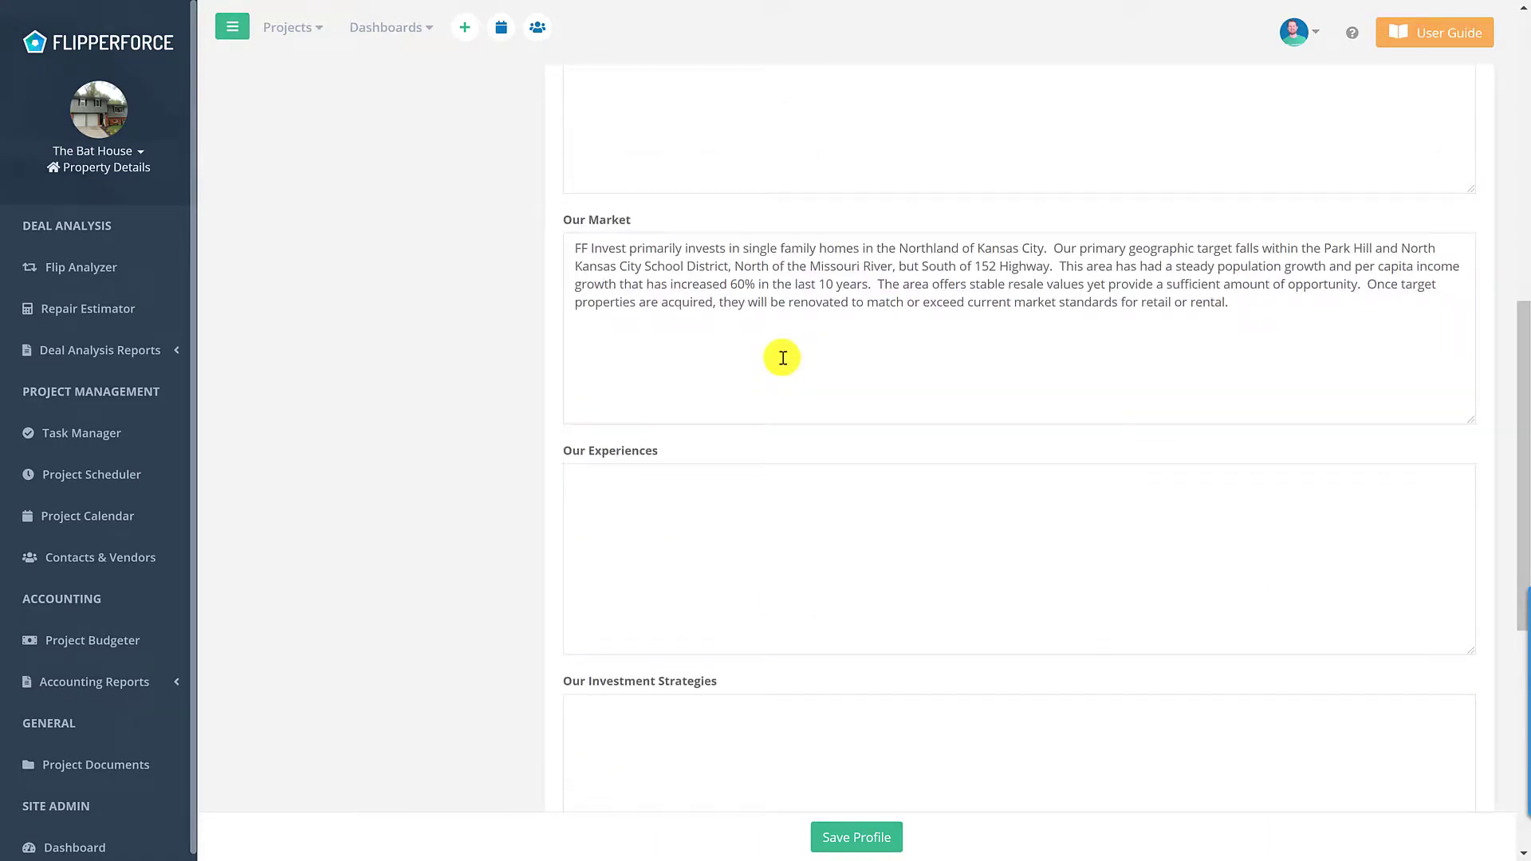
{"action": "scroll", "coordinate": [782, 358], "scroll_direction": "up", "scroll_amount": 2}
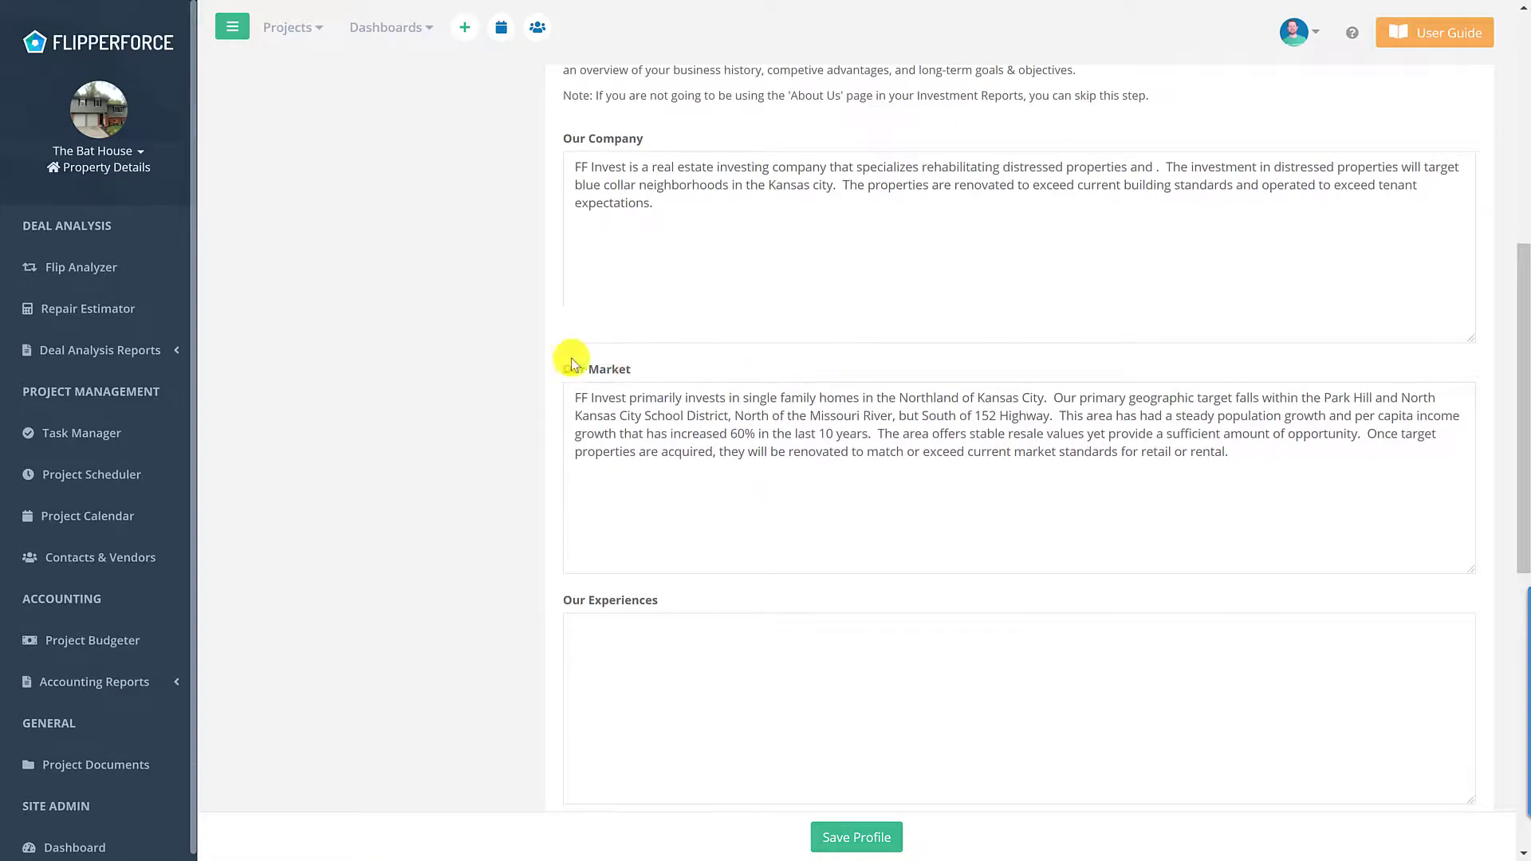
Open The Bat House's Investment Packet Builder and examine the company description page at the end of the report.
{"action": "left_click", "coordinate": [123, 352]}
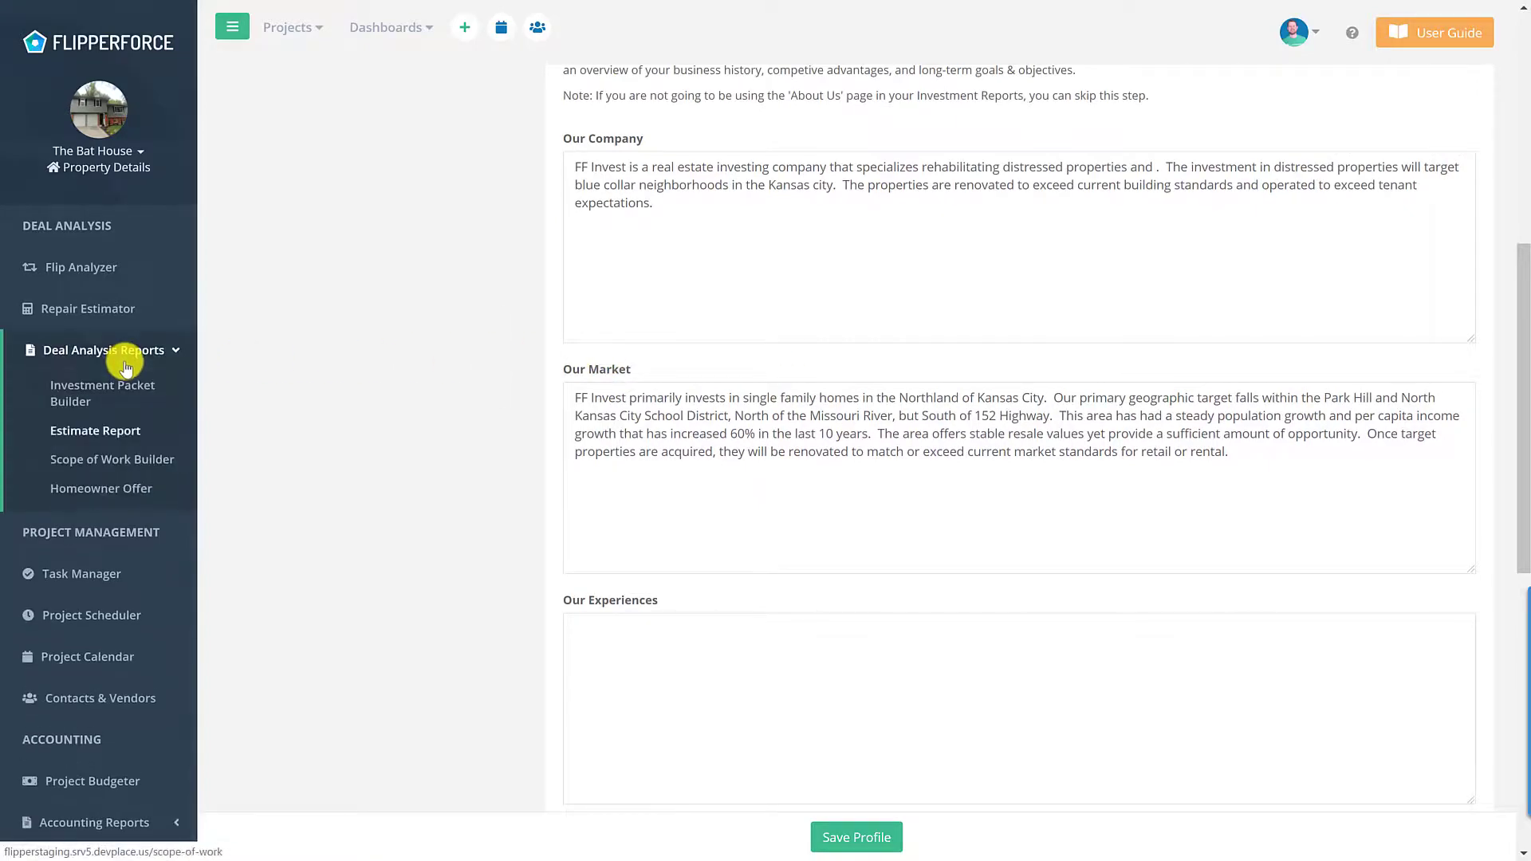
{"action": "left_click", "coordinate": [132, 390]}
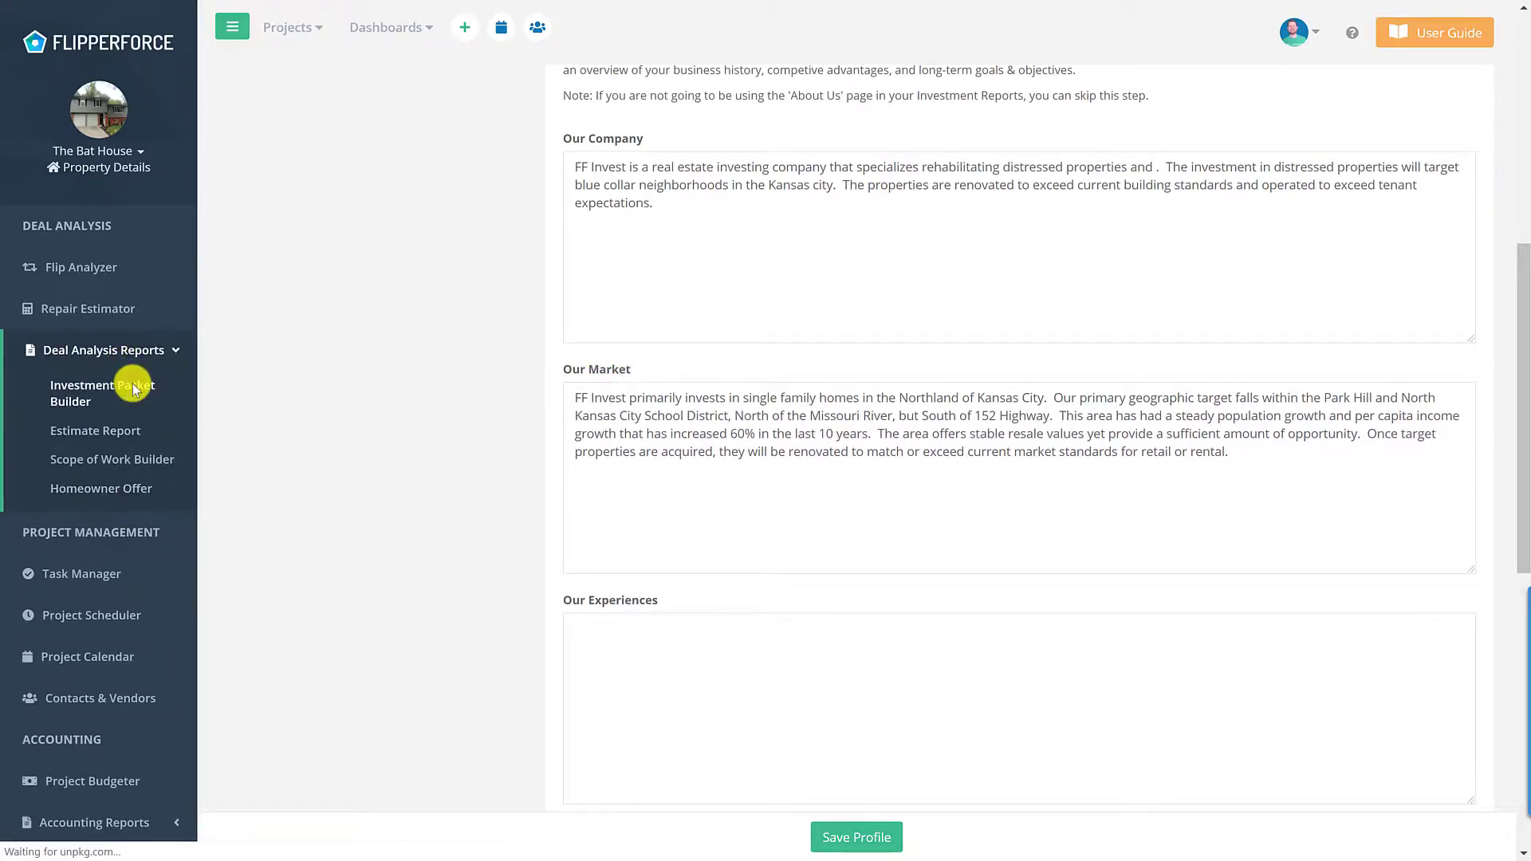
{"action": "scroll", "coordinate": [608, 366], "scroll_direction": "down", "scroll_amount": 20}
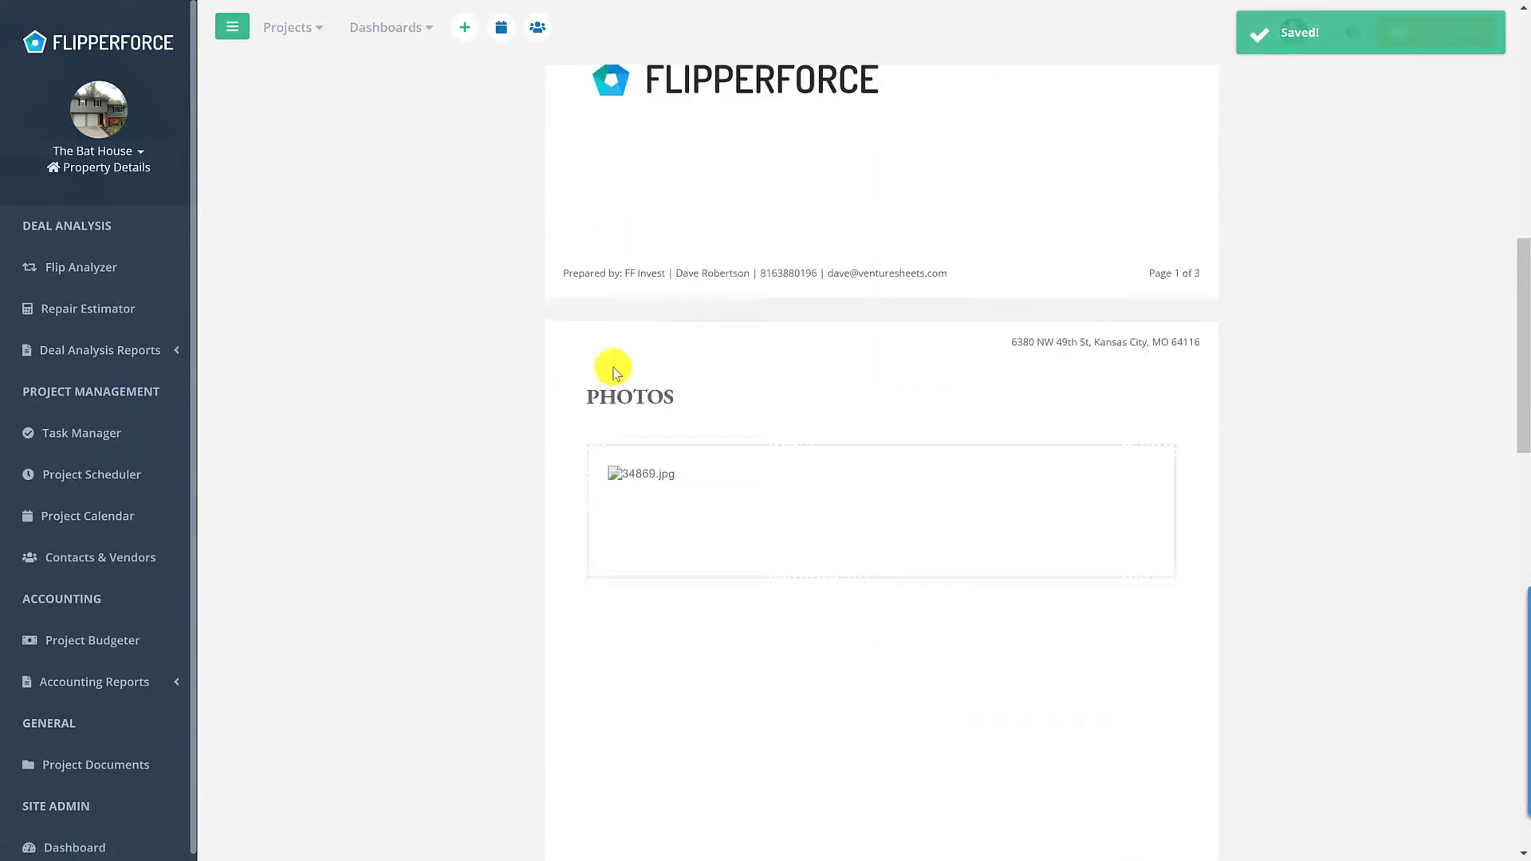
{"action": "scroll", "coordinate": [1413, 343], "scroll_direction": "up", "scroll_amount": 4}
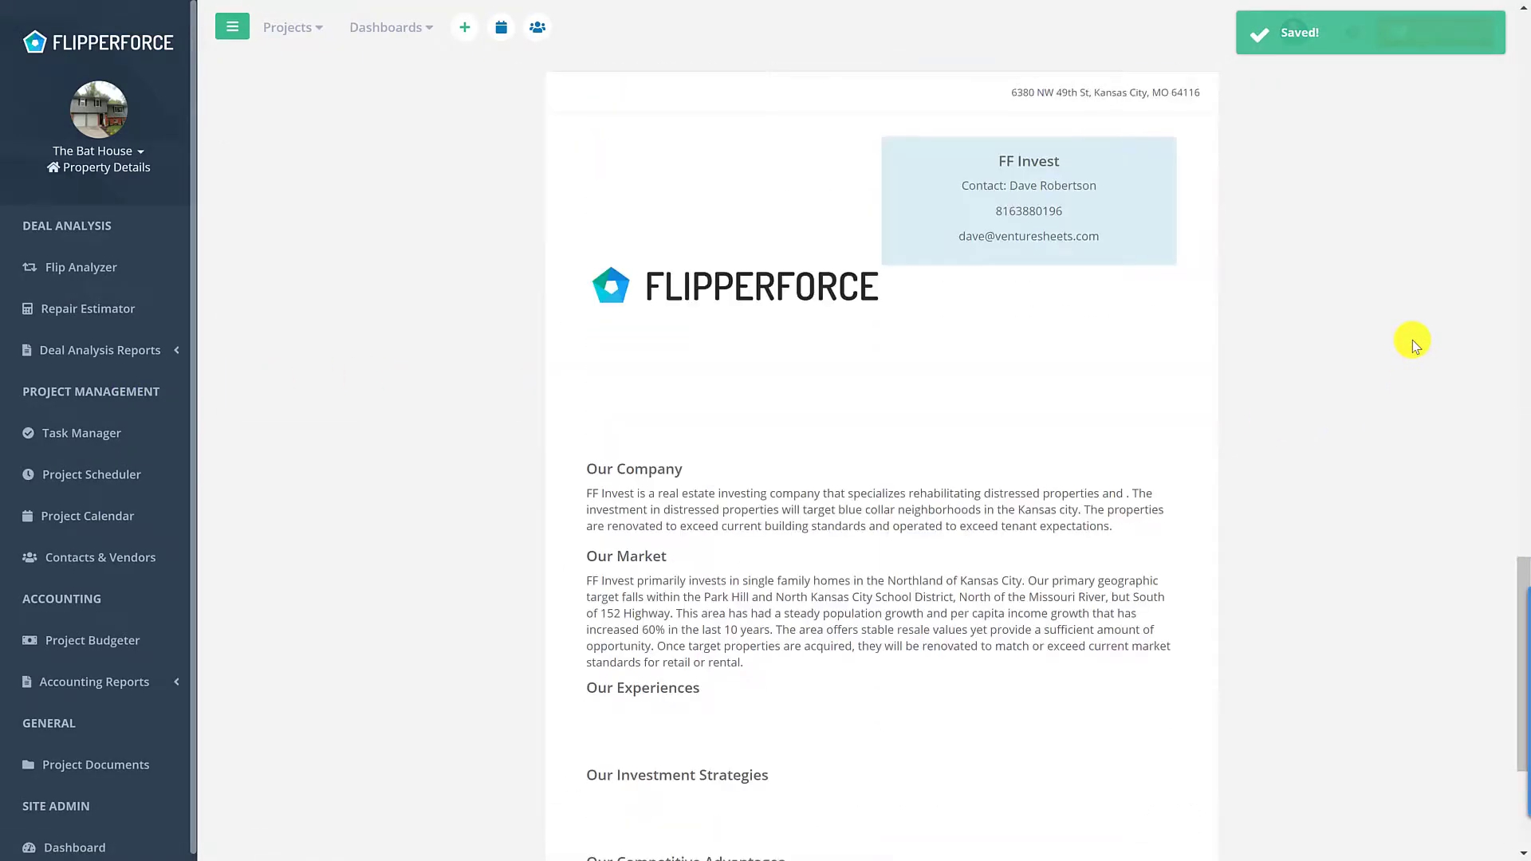
{"action": "scroll", "coordinate": [1413, 345], "scroll_direction": "down", "scroll_amount": 4}
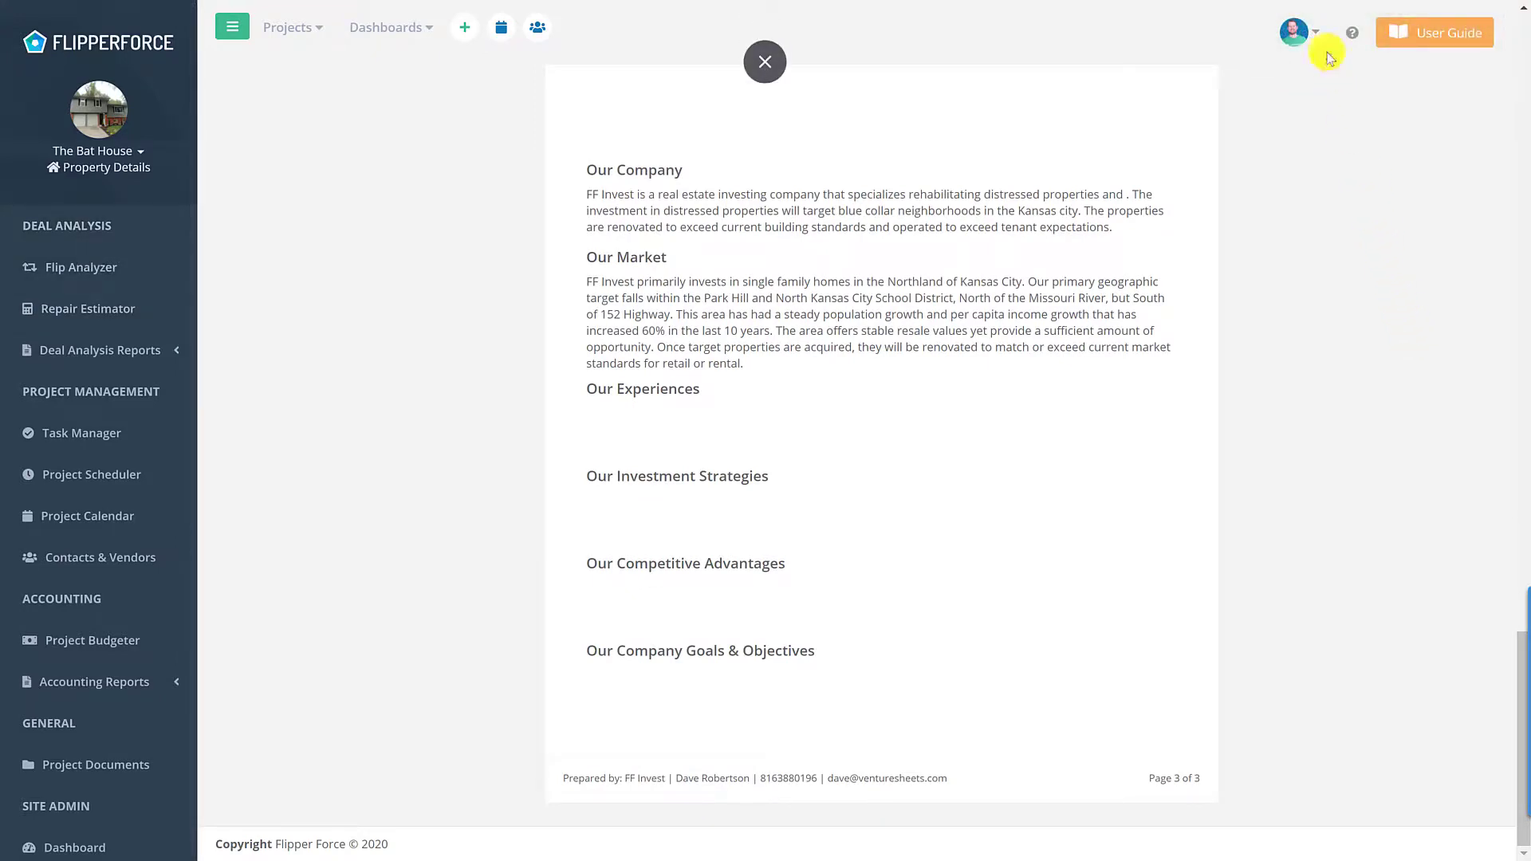
Return to the profile settings and review the About Us fields through Our Company Goals & Objectives.
{"action": "left_click", "coordinate": [1321, 39]}
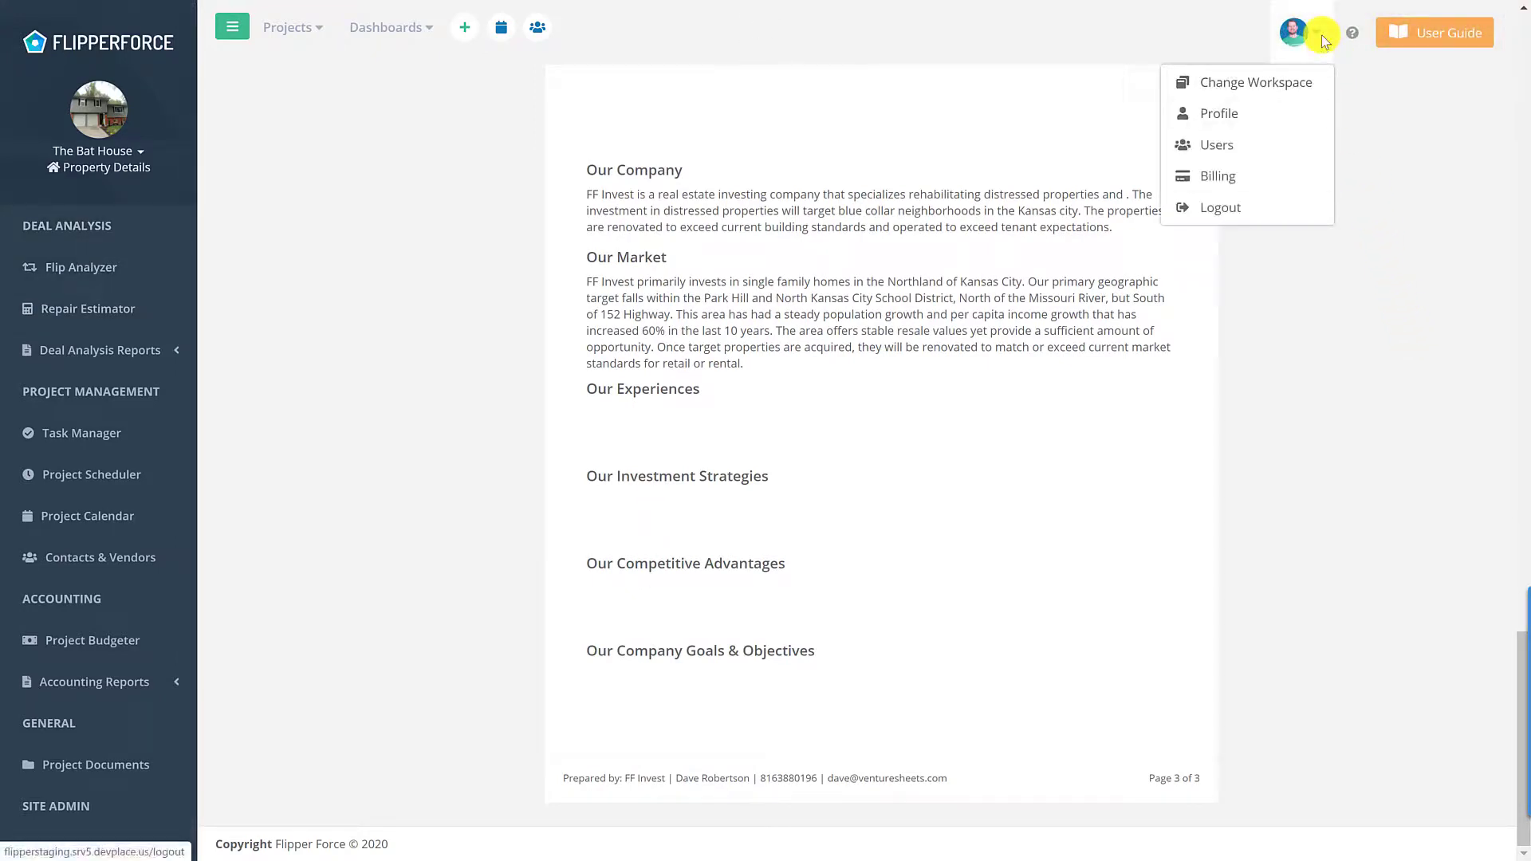
{"action": "left_click", "coordinate": [1237, 120]}
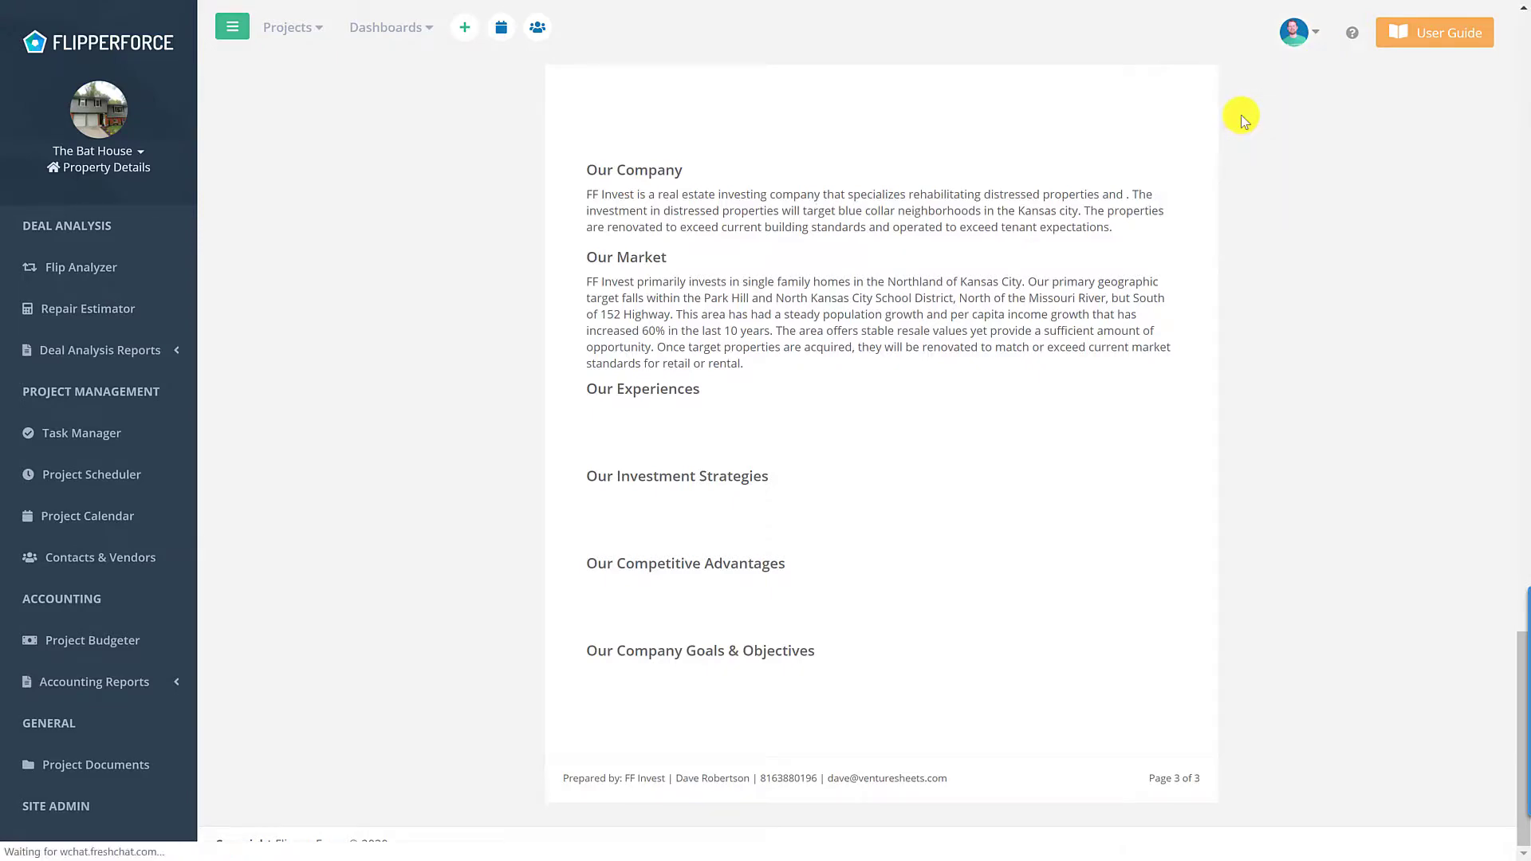
{"action": "scroll", "coordinate": [1241, 116], "scroll_direction": "down", "scroll_amount": 5}
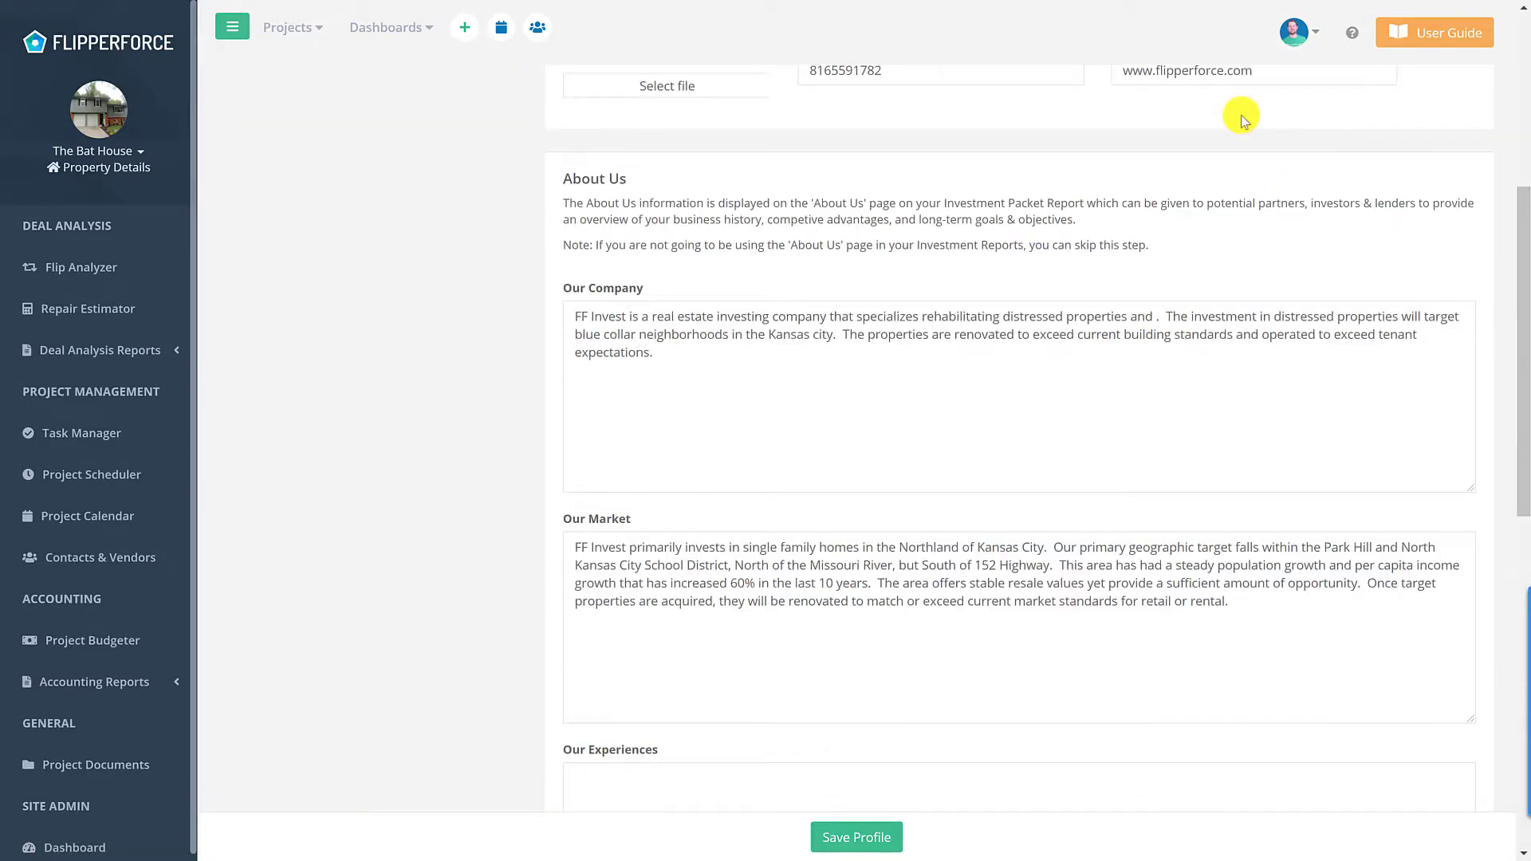
{"action": "scroll", "coordinate": [1241, 120], "scroll_direction": "down", "scroll_amount": 5}
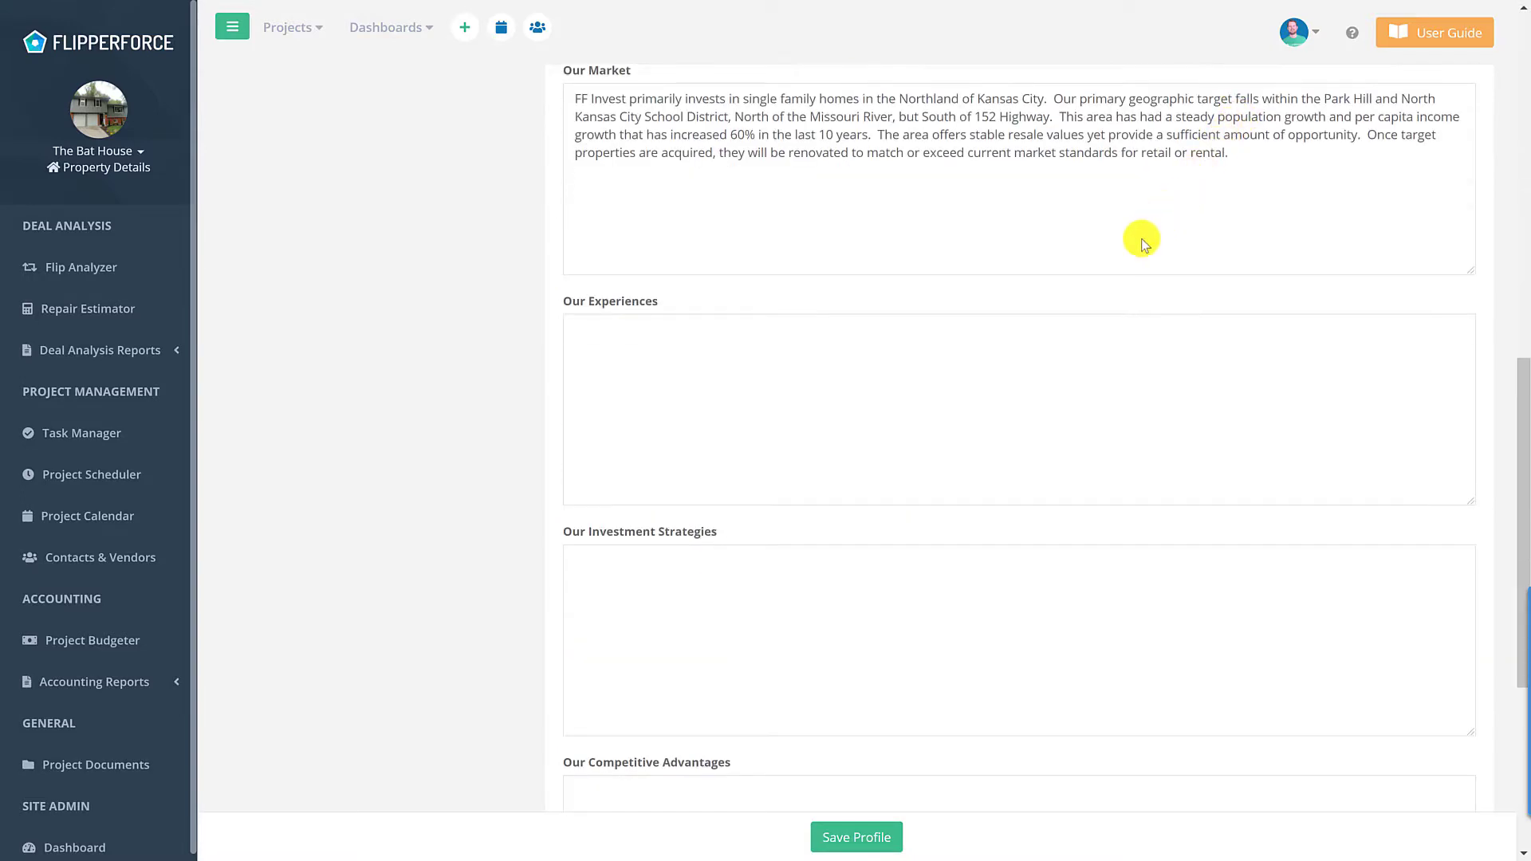
{"action": "scroll", "coordinate": [1105, 284], "scroll_direction": "down", "scroll_amount": 5}
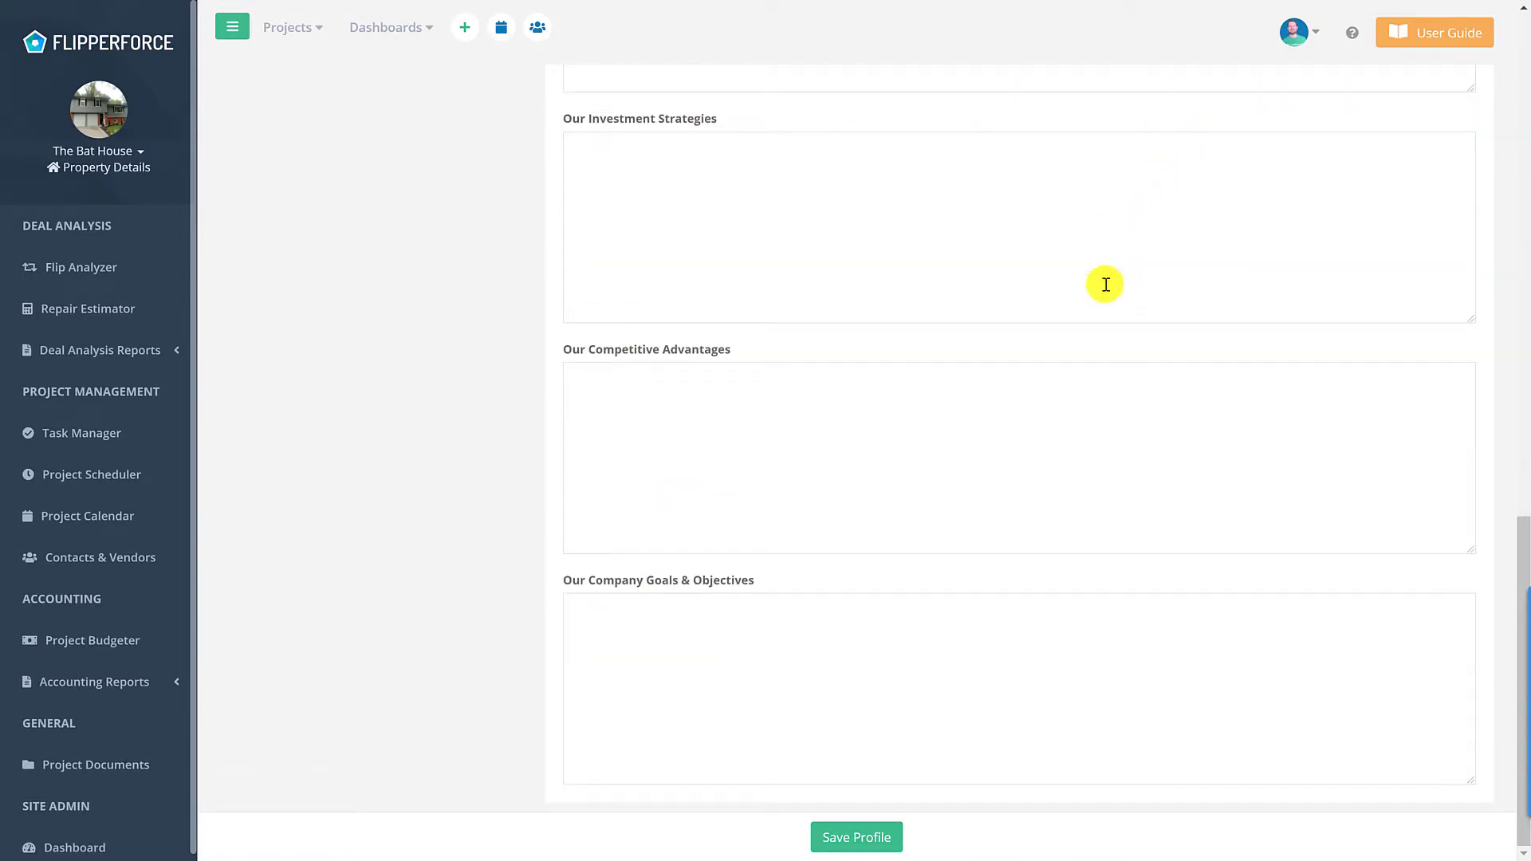